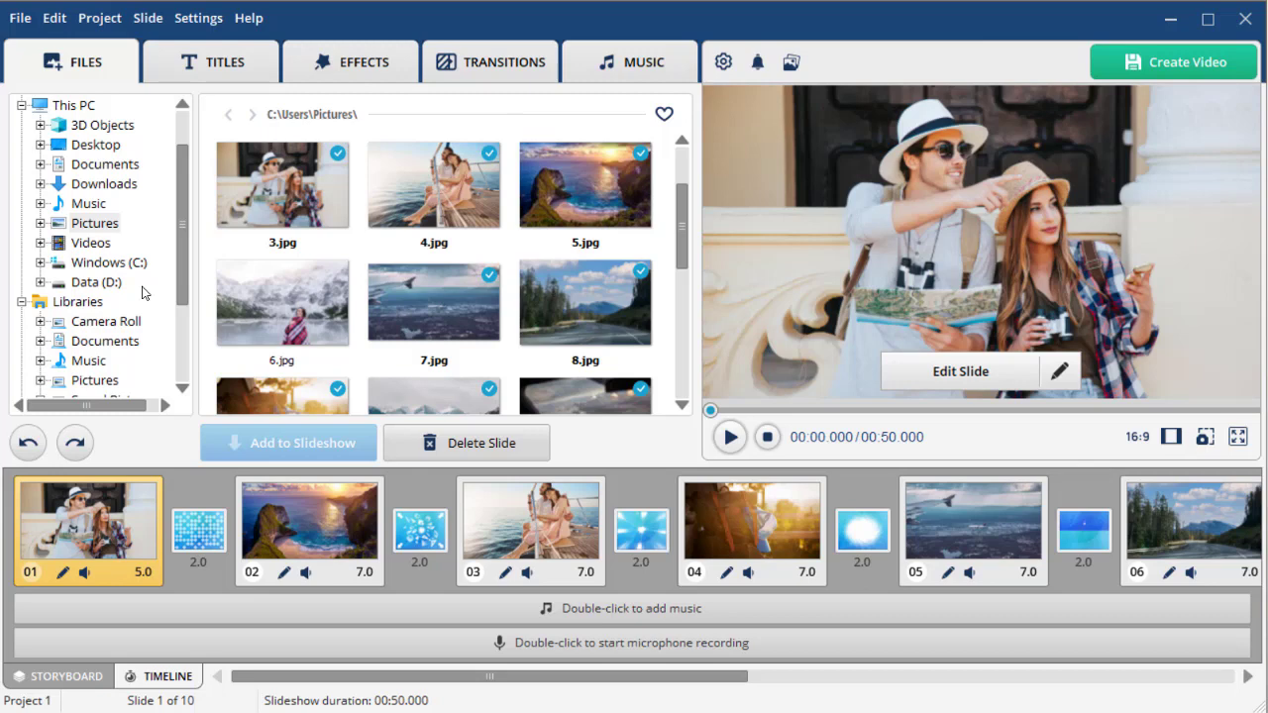
- Show the Collages templates and preview the two-photo collage's animation in the larger player
click(245, 64)
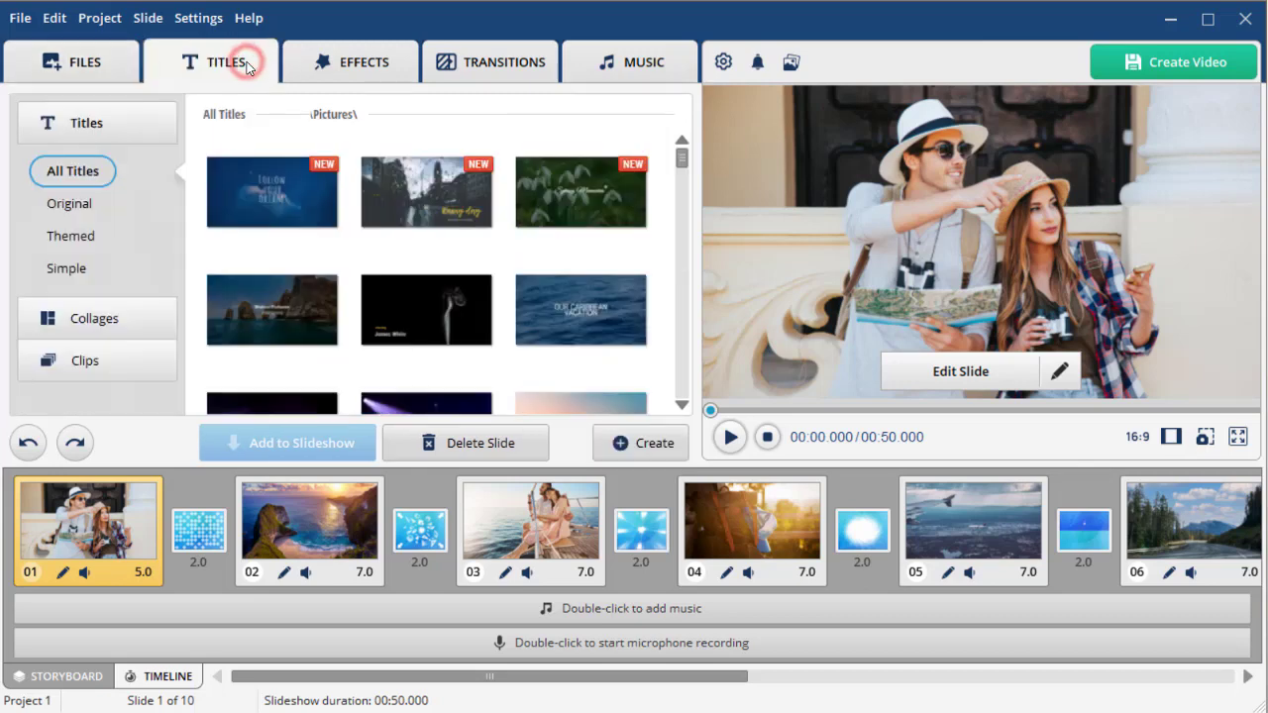
click(116, 320)
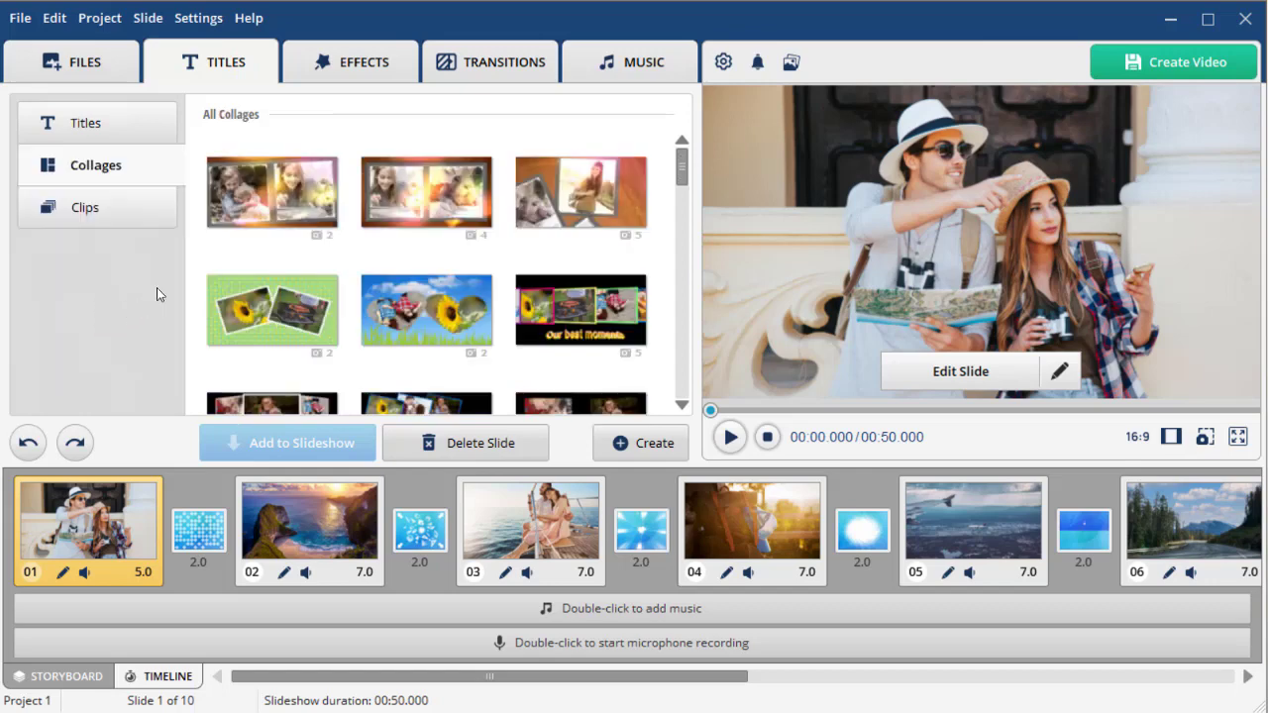
click(280, 213)
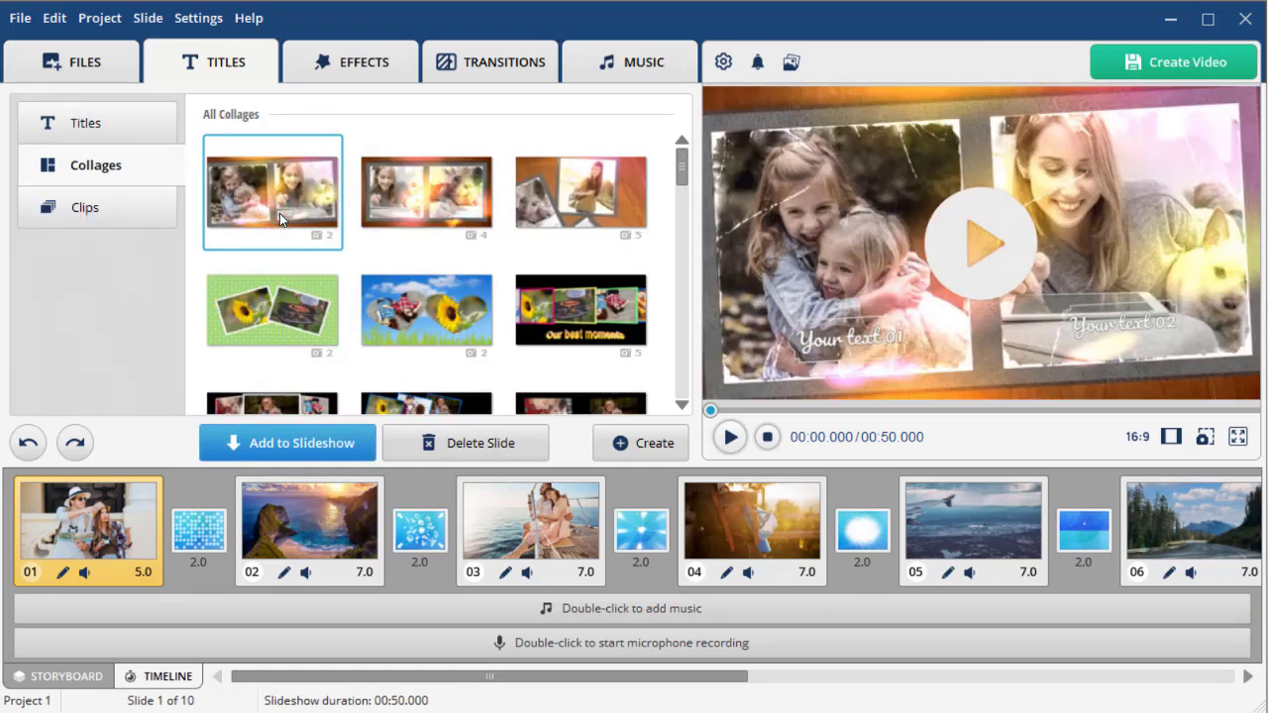
click(985, 227)
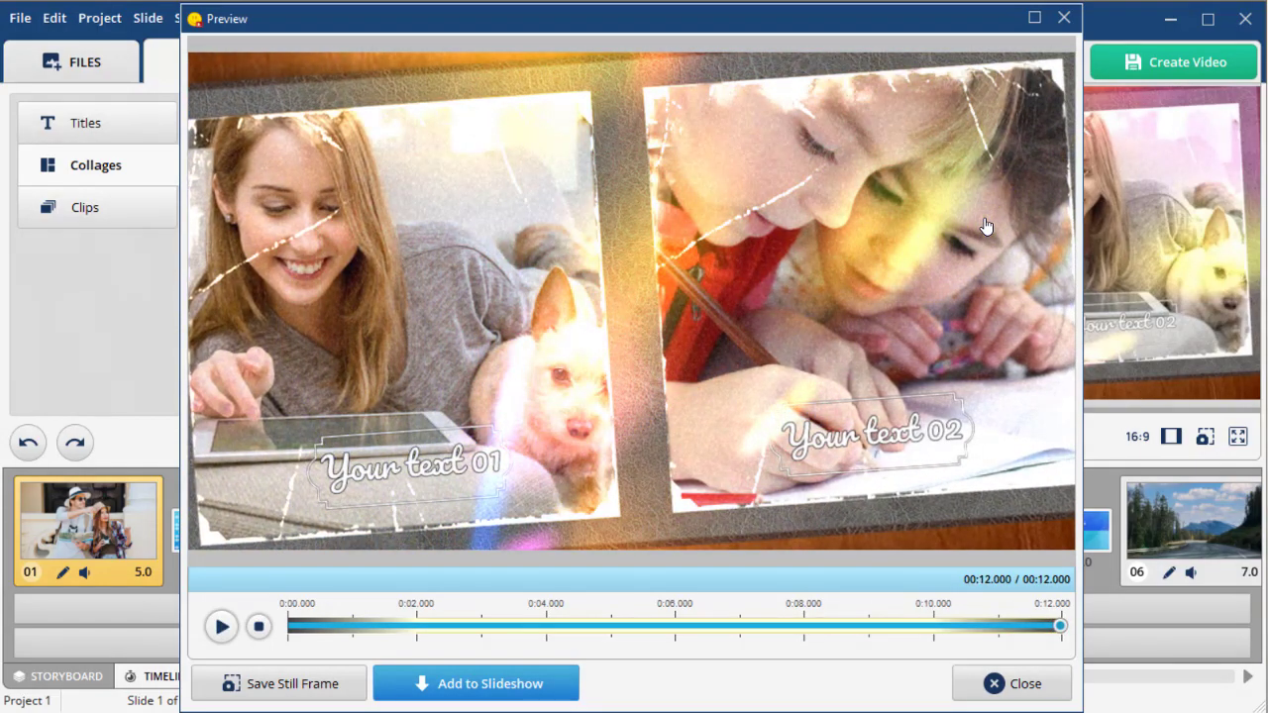
click(1062, 19)
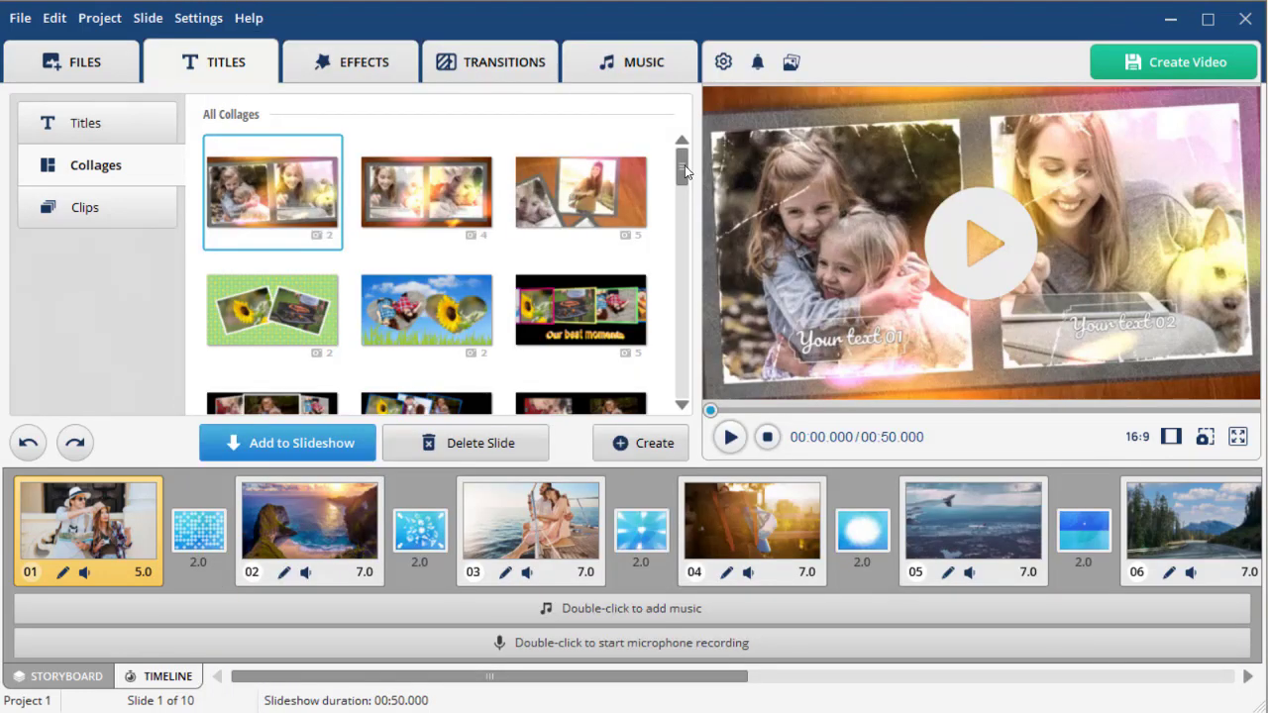
drag(683, 168, 684, 311)
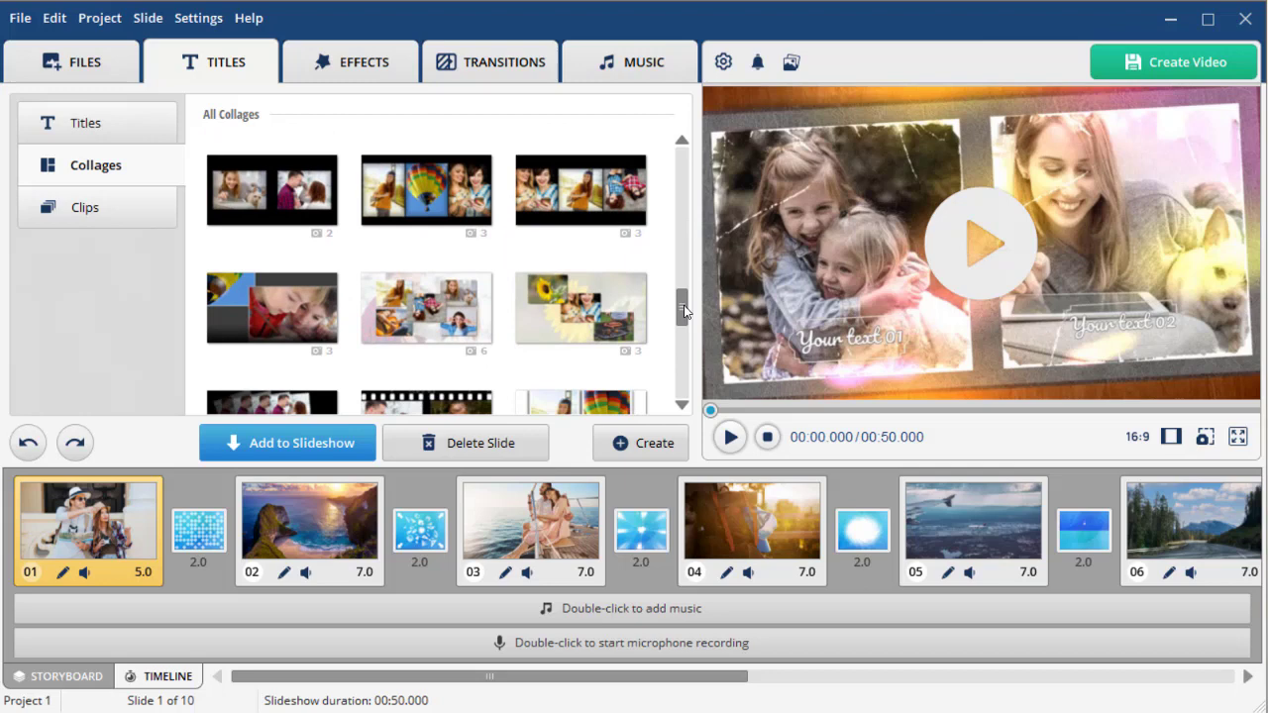
- Place the six-photo collage as slide 5 and select photos 1, 2, 6, 15, 16 and 17
click(442, 315)
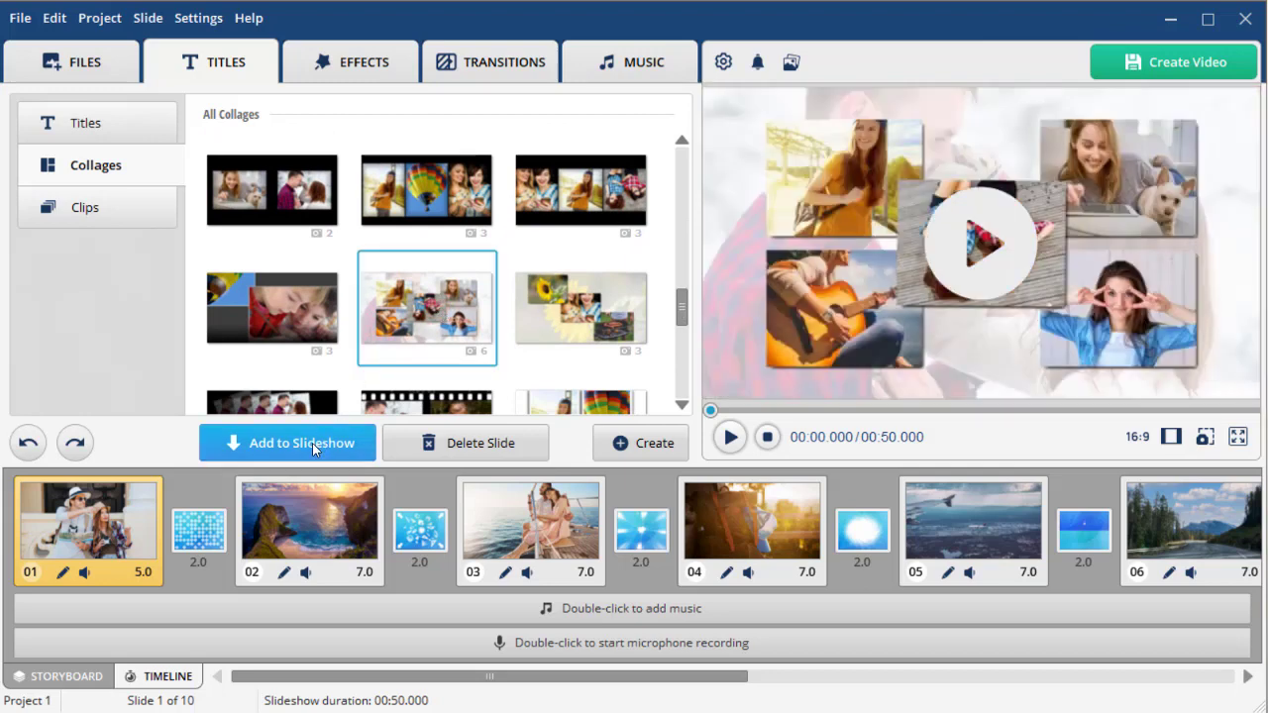
drag(432, 317, 828, 543)
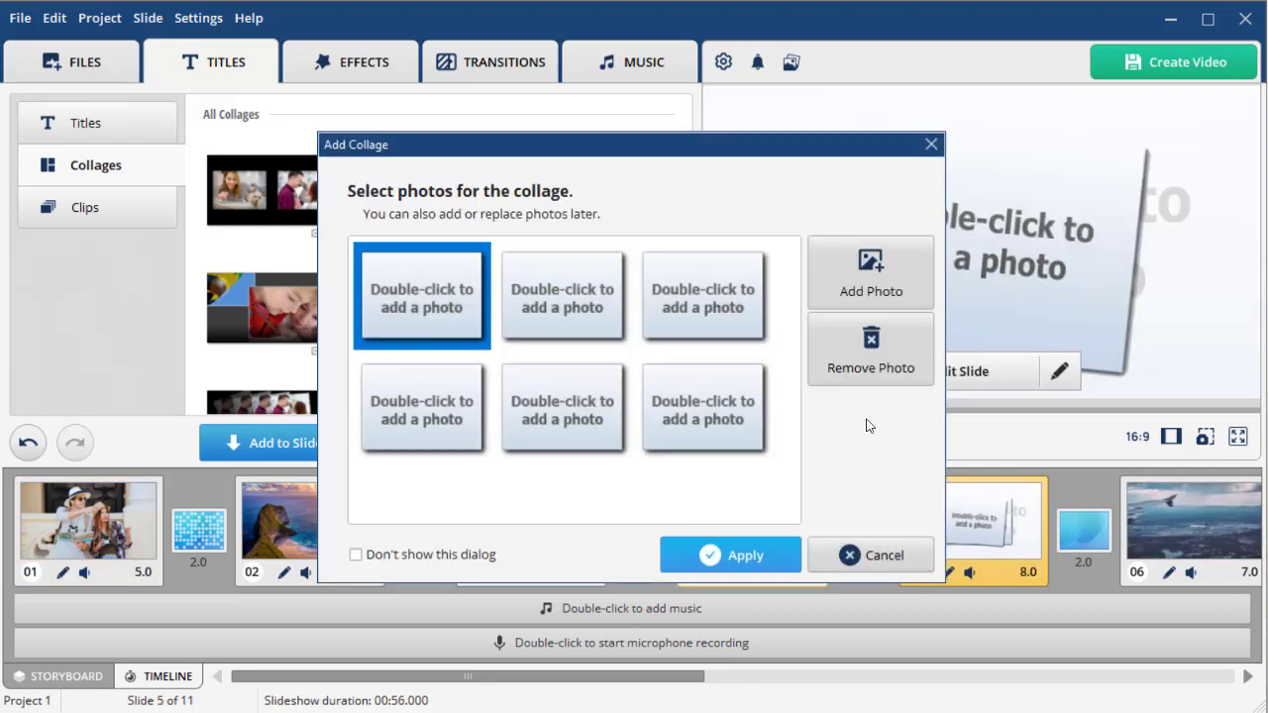
click(876, 272)
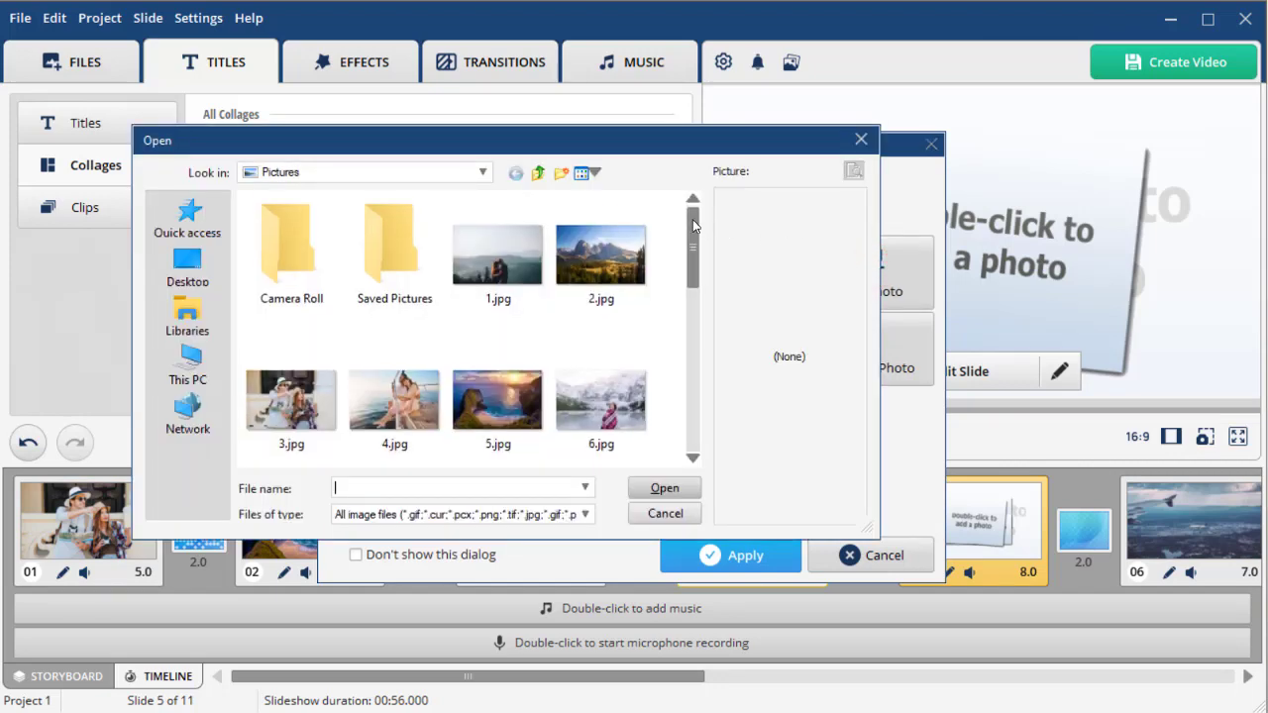
scroll(594, 327, down, 1)
click(497, 253)
ctrl+click(600, 253)
ctrl+click(614, 393)
drag(693, 245, 696, 401)
ctrl+click(483, 327)
ctrl+click(393, 302)
ctrl+click(290, 302)
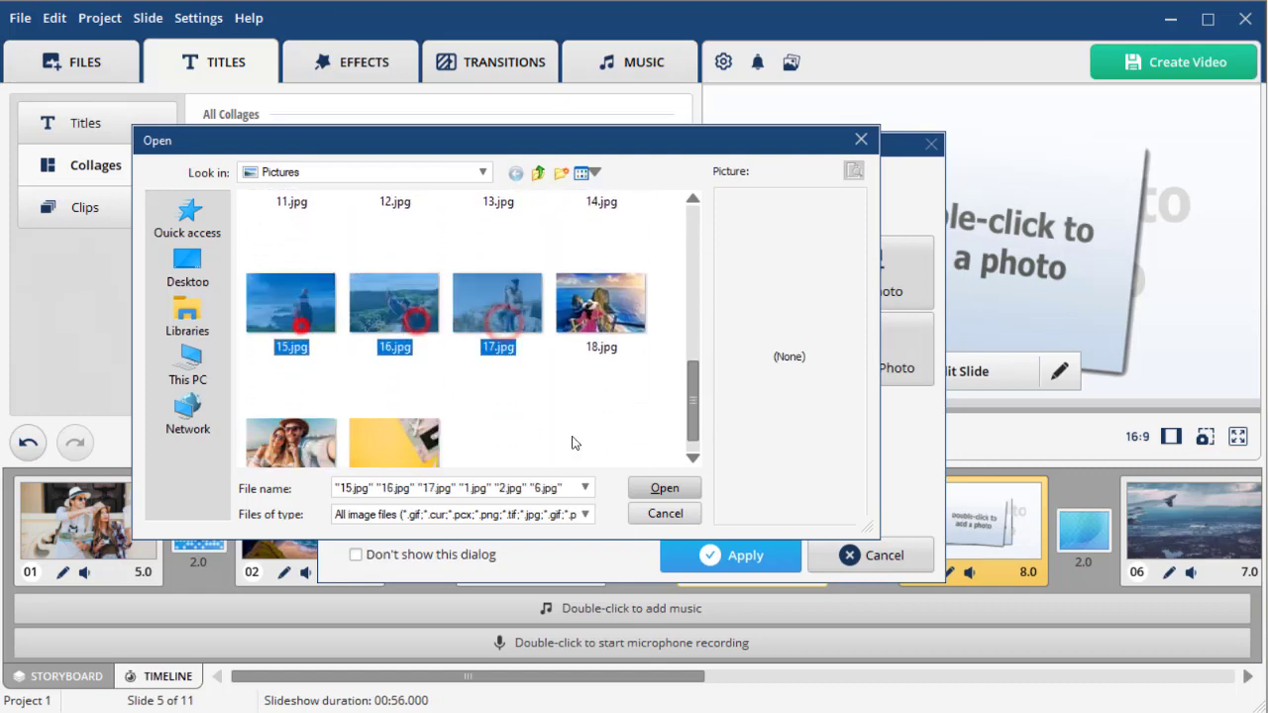
- Apply the six chosen photos to the collage slide and play it back briefly
click(663, 488)
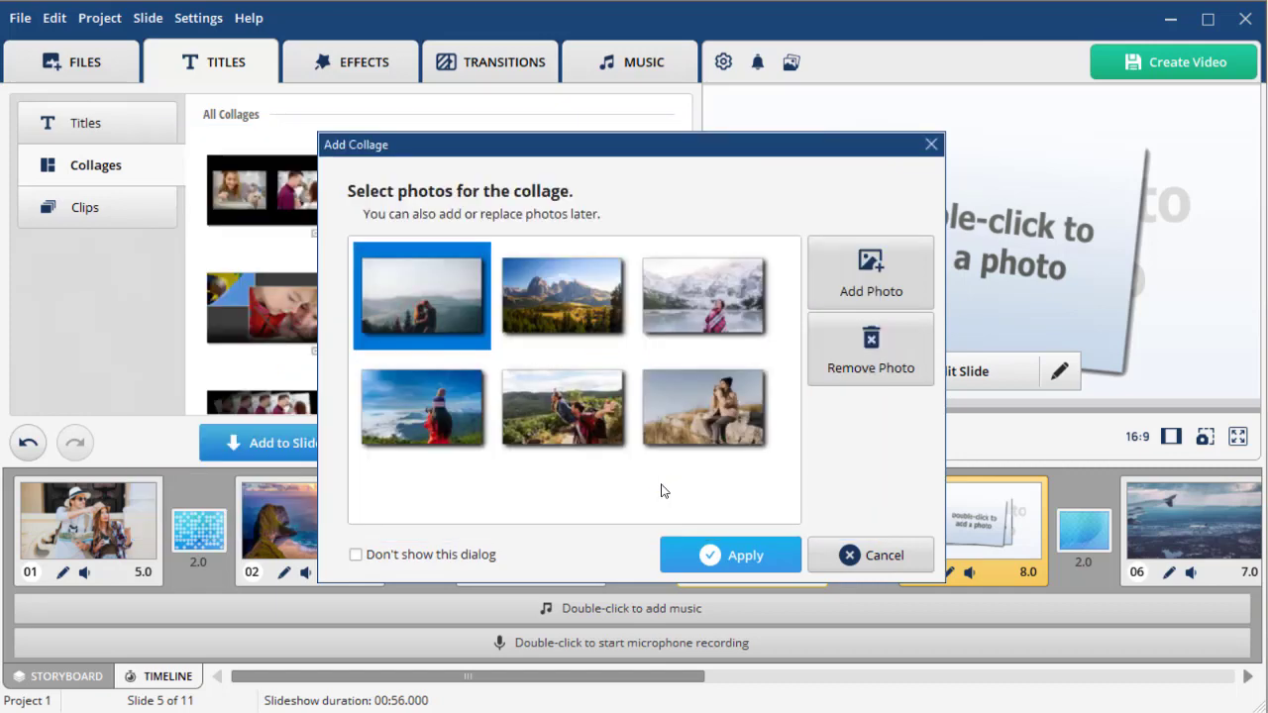
click(745, 557)
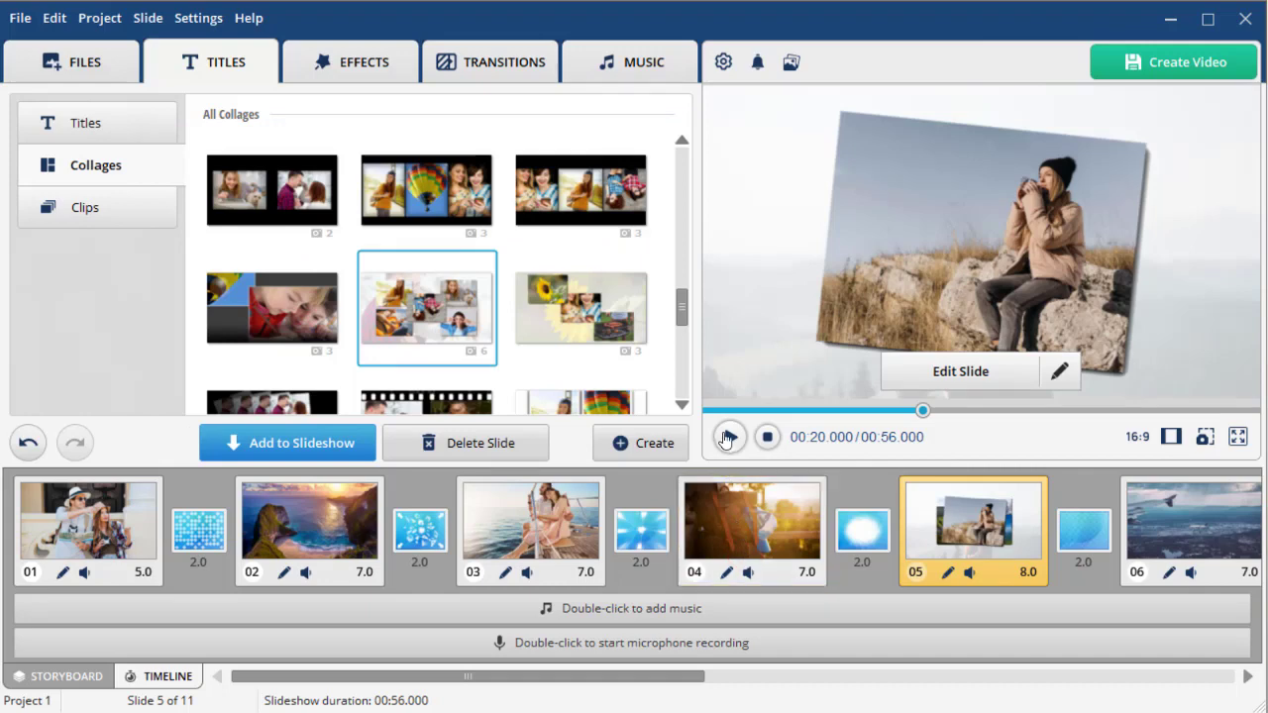
click(726, 439)
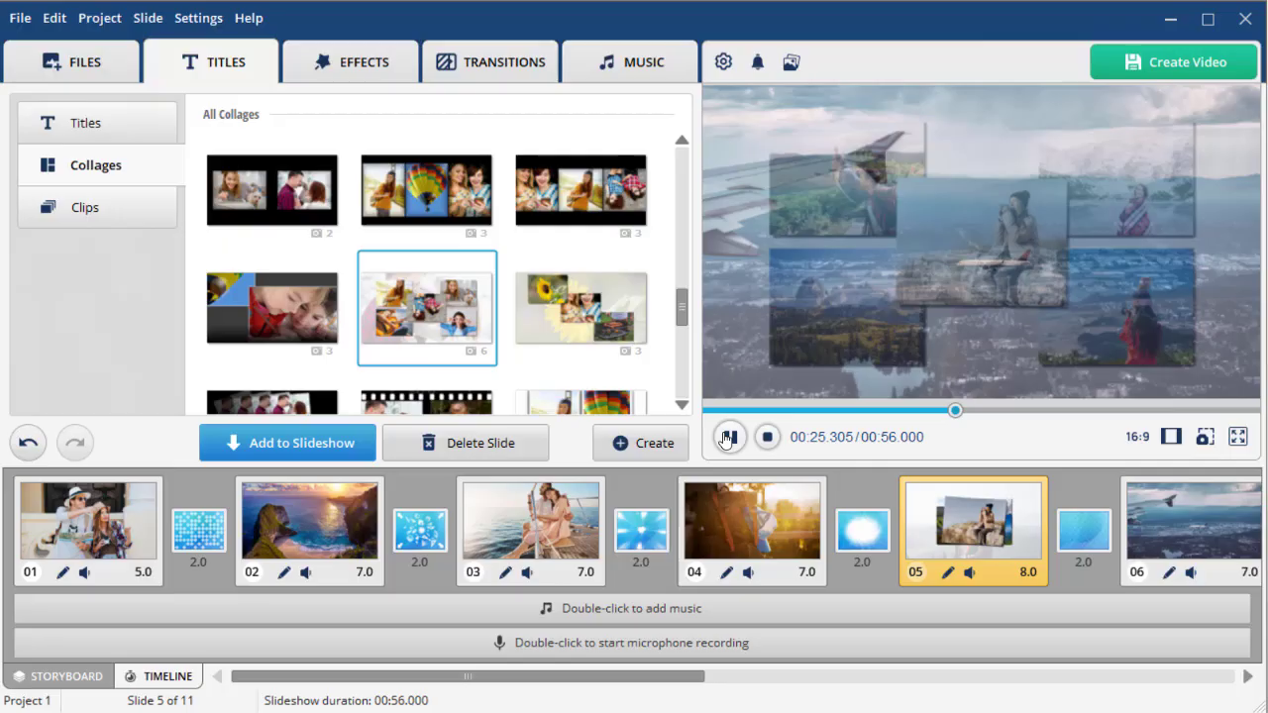
click(726, 439)
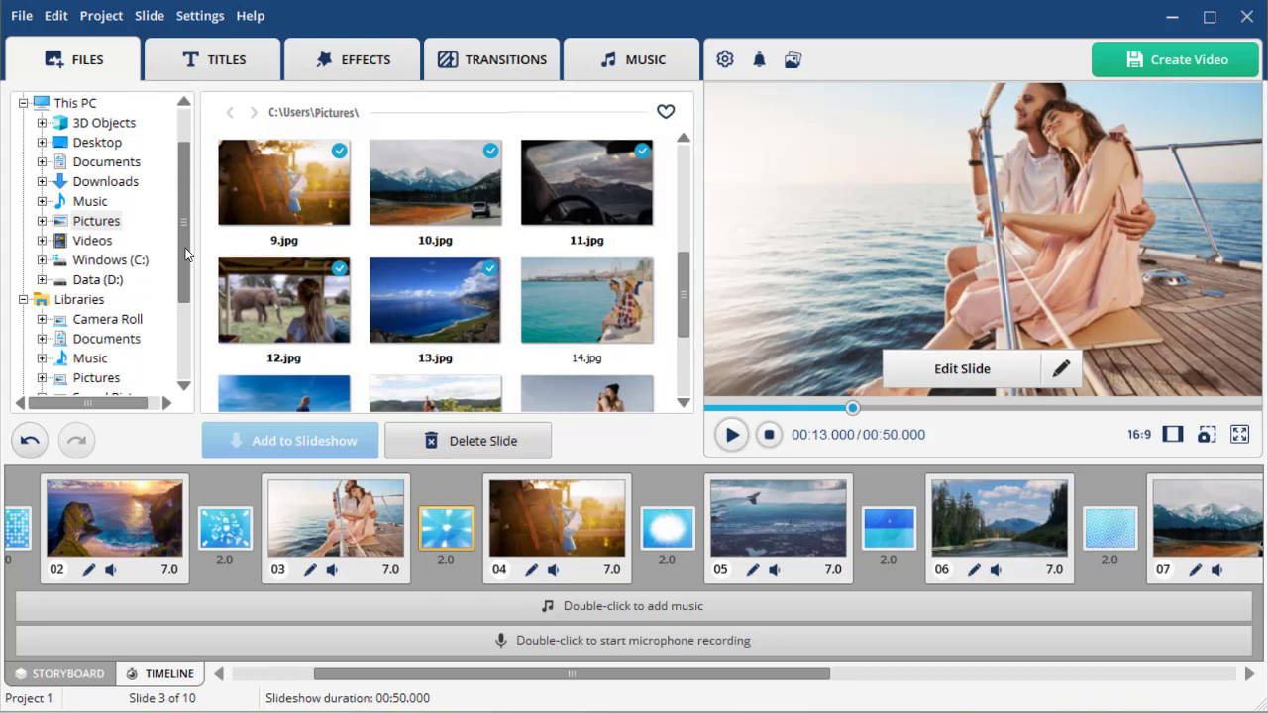
- Insert a blank slide after slide 3 and open it in the slide editor
right_click(442, 503)
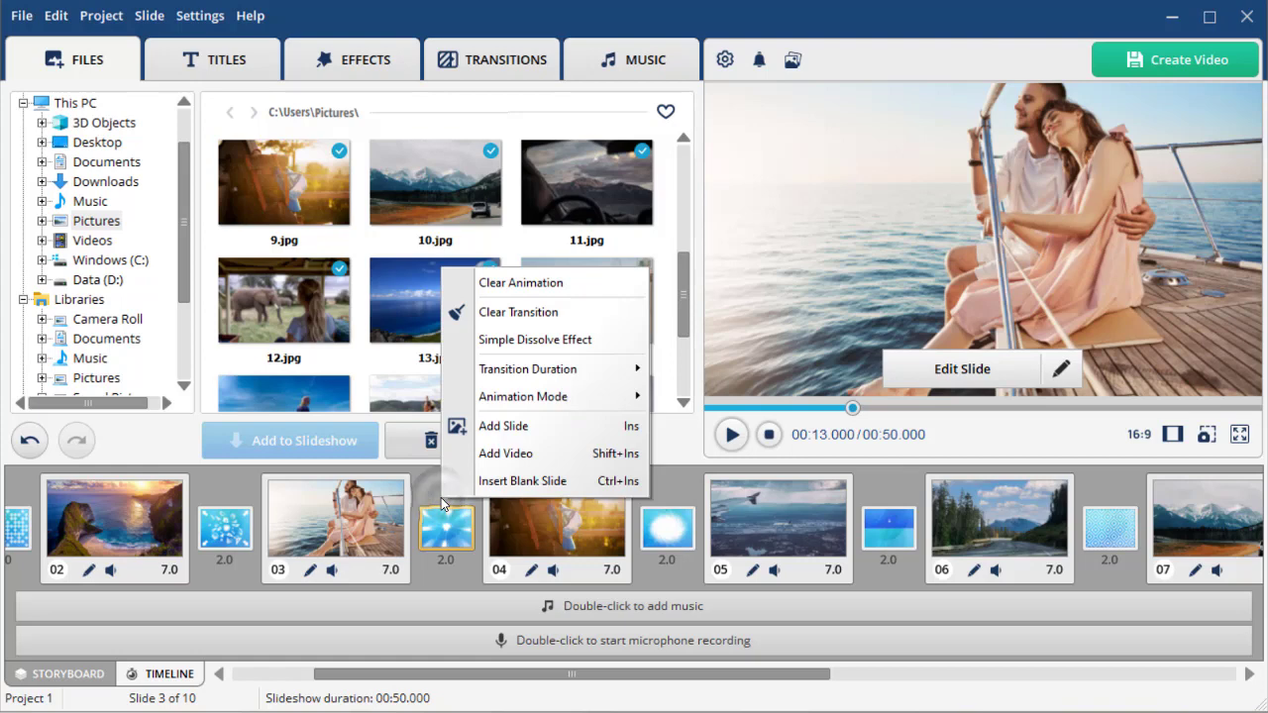
click(501, 483)
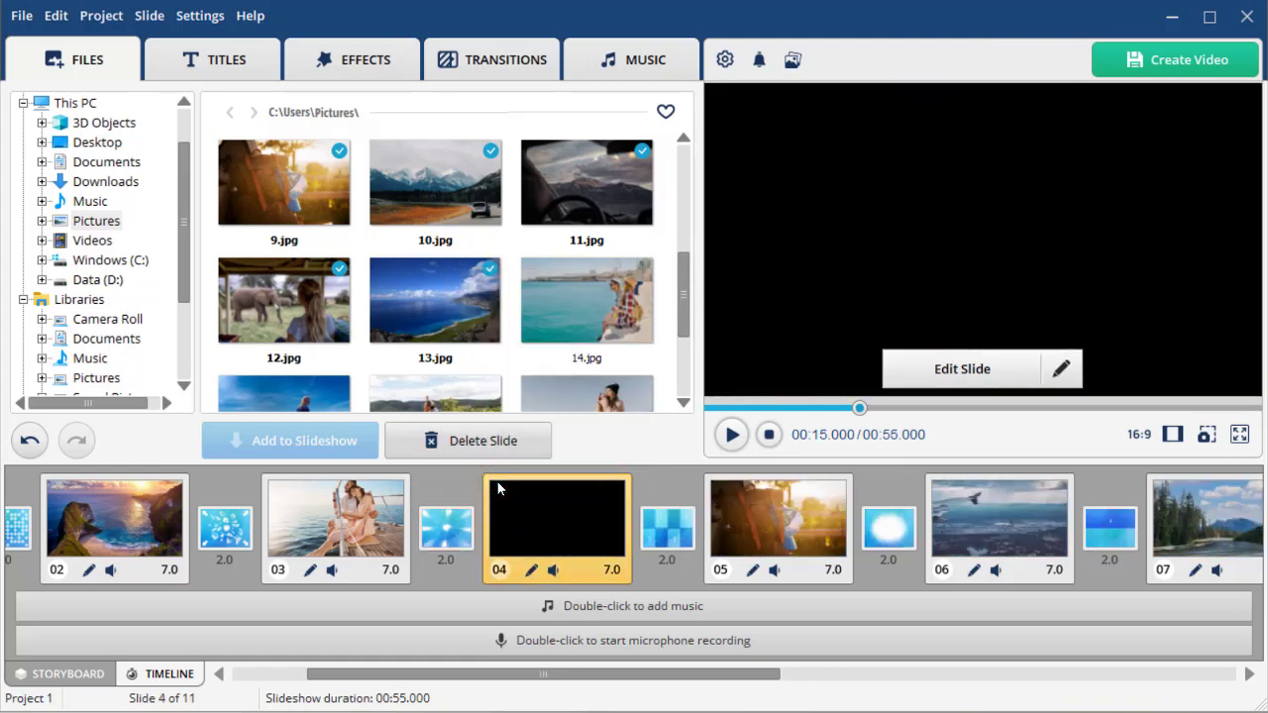
click(984, 369)
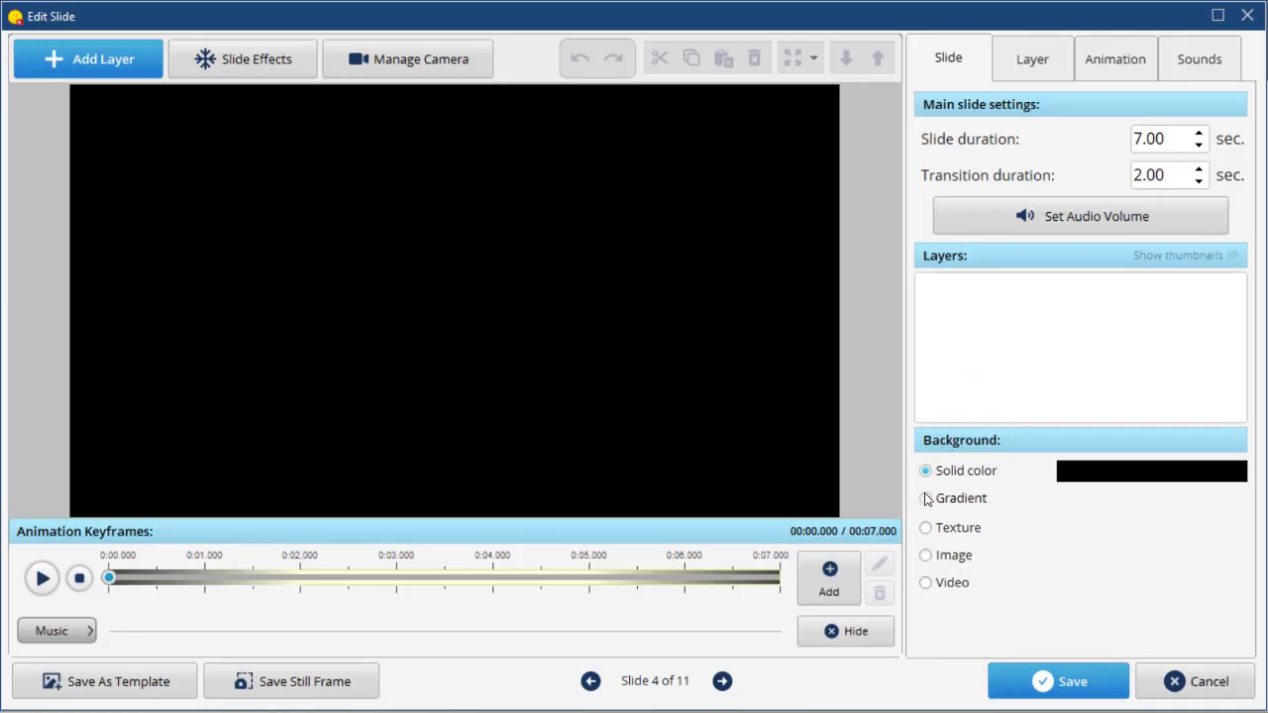
- Set the slide's background to the image file 20.jpg
click(927, 555)
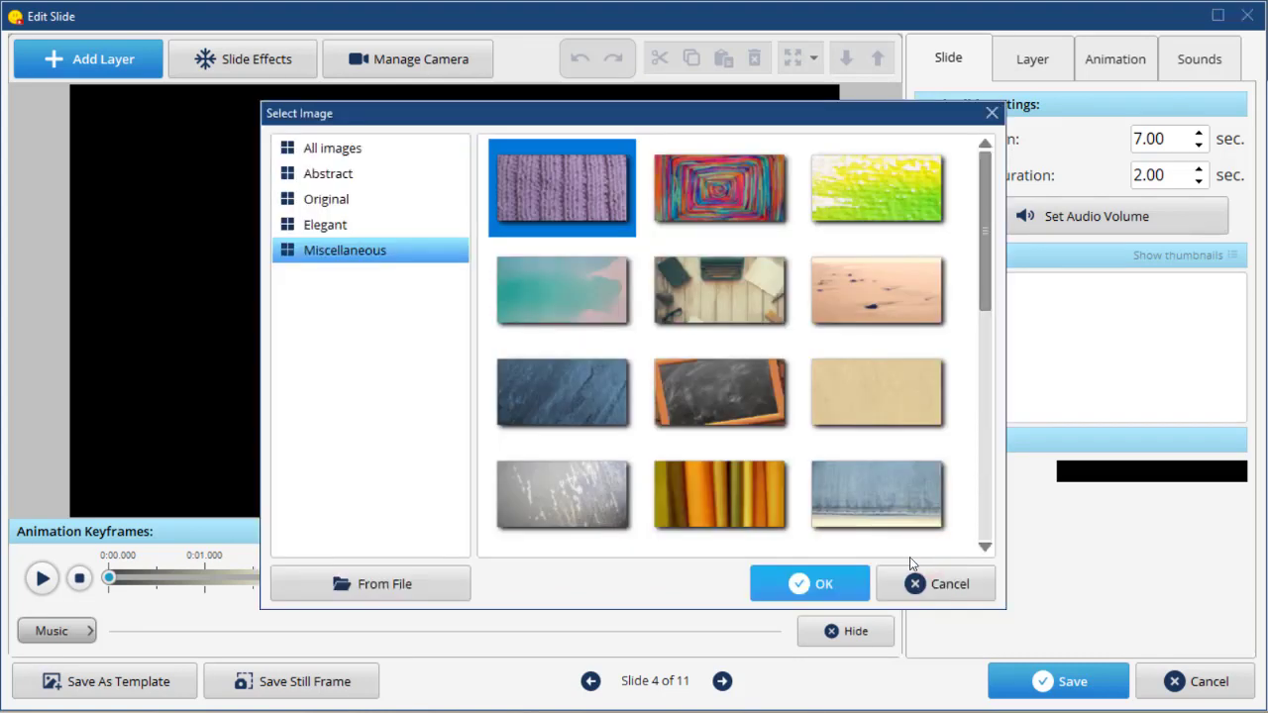
click(449, 582)
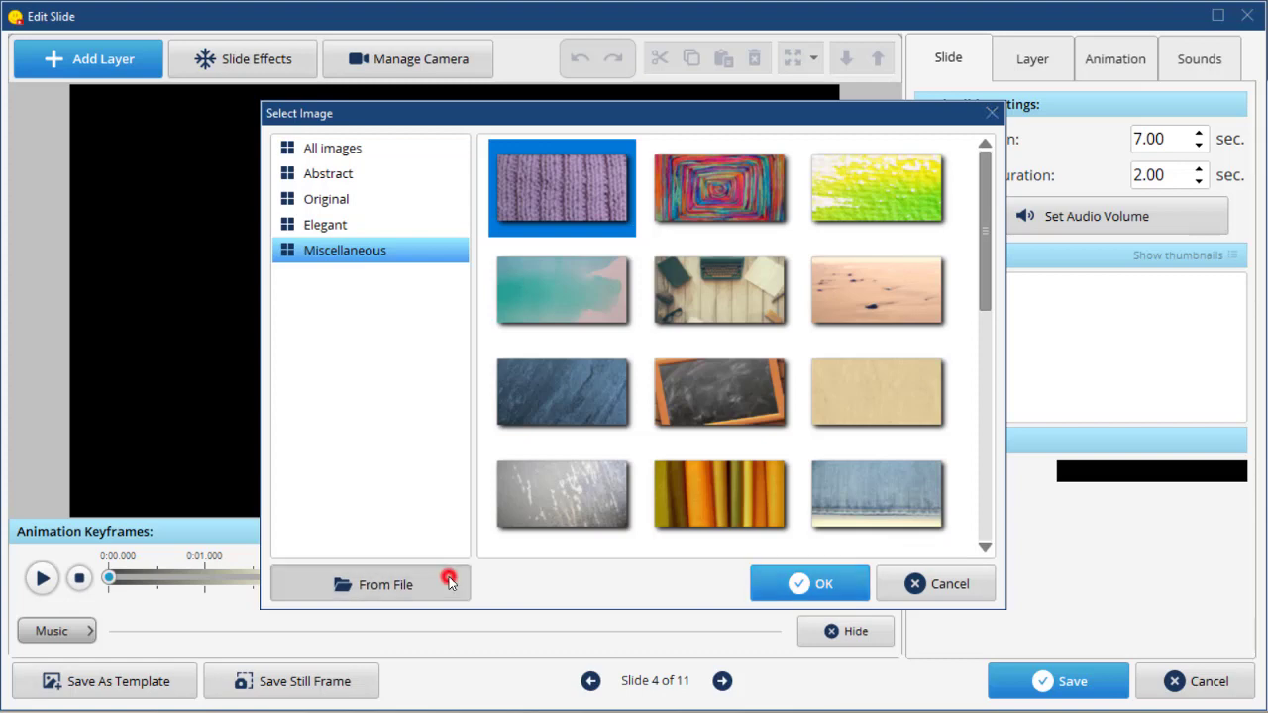
drag(656, 203, 655, 397)
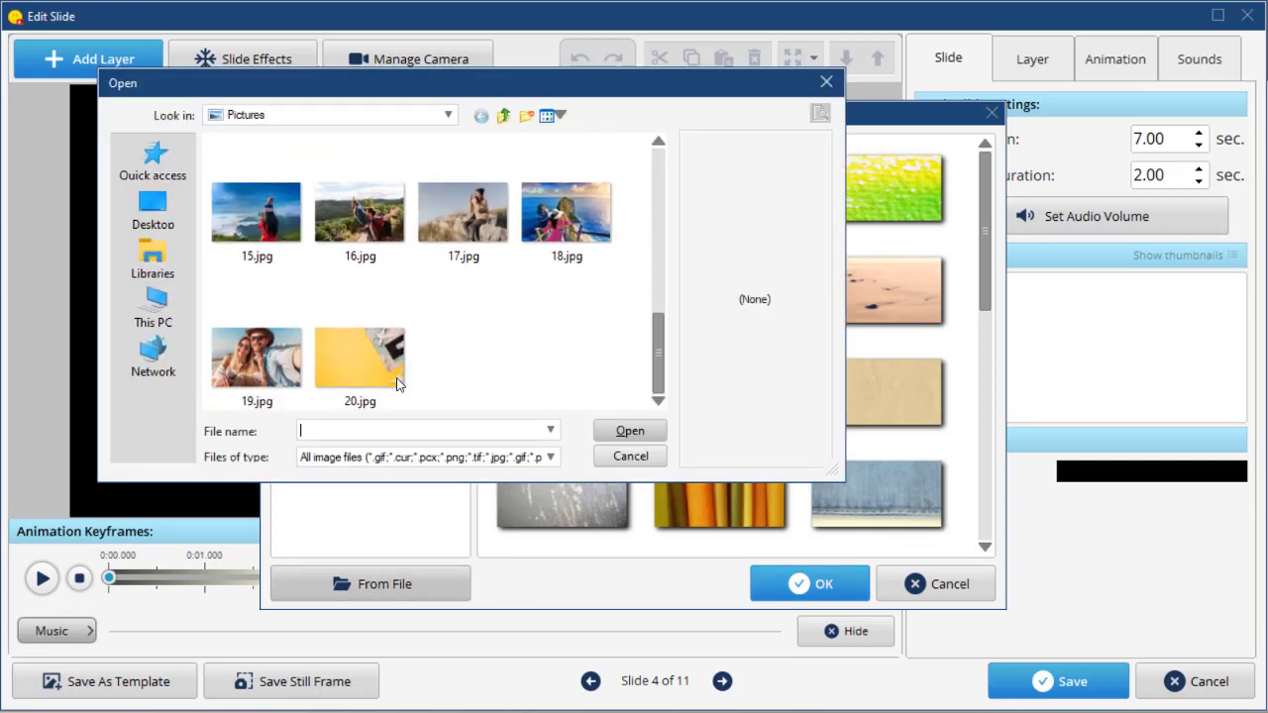
click(381, 406)
click(607, 430)
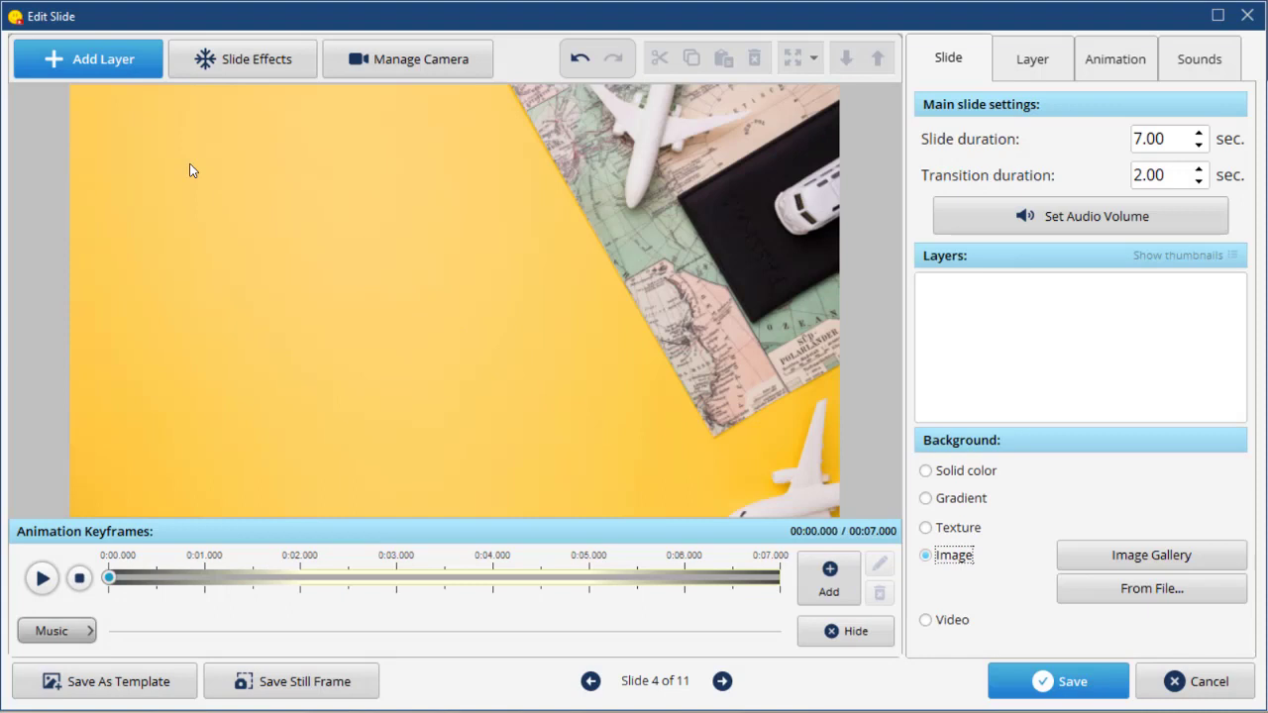
- Add photo layers for the beach photo 14.jpg and the couple photo 19.jpg
click(99, 62)
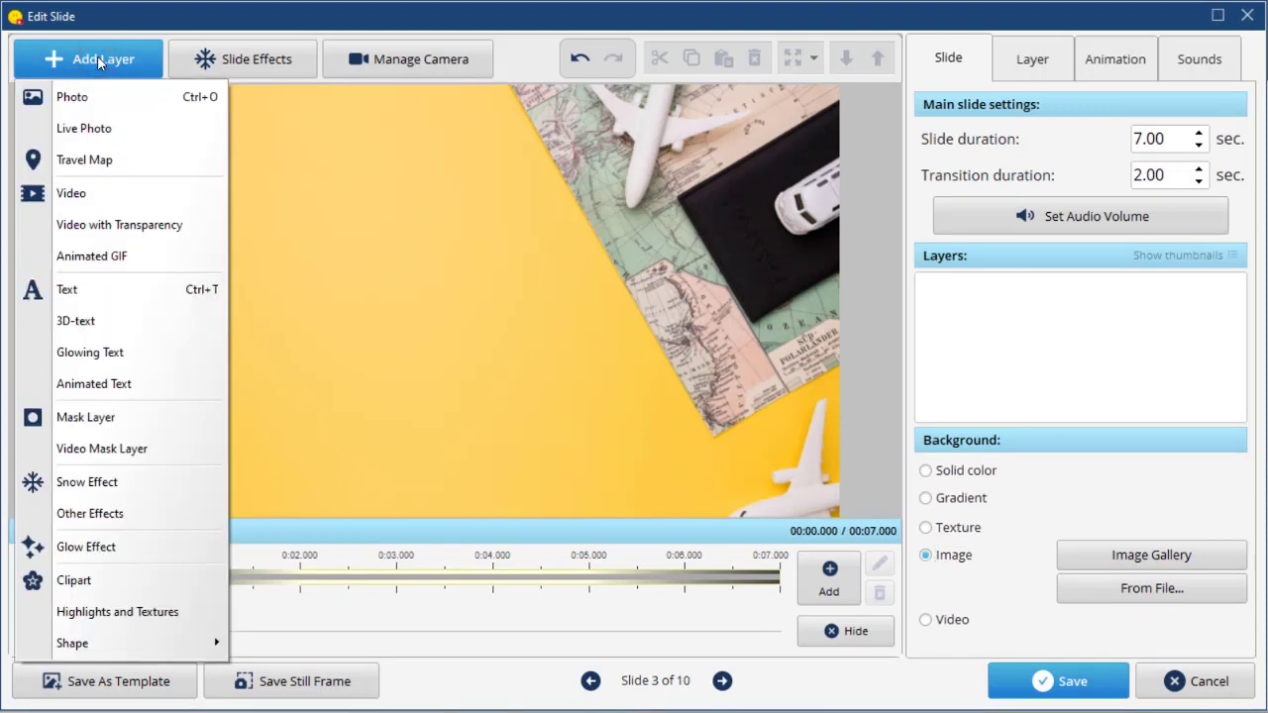
click(99, 98)
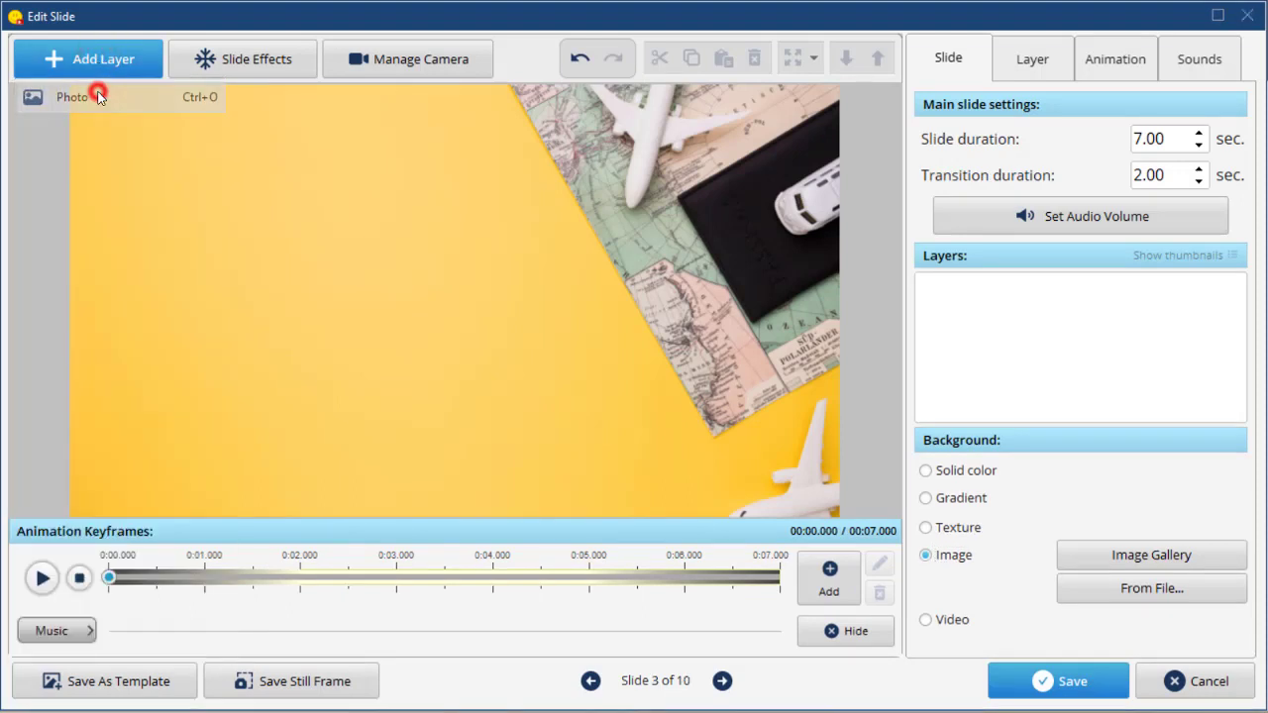
scroll(661, 155, down, 5)
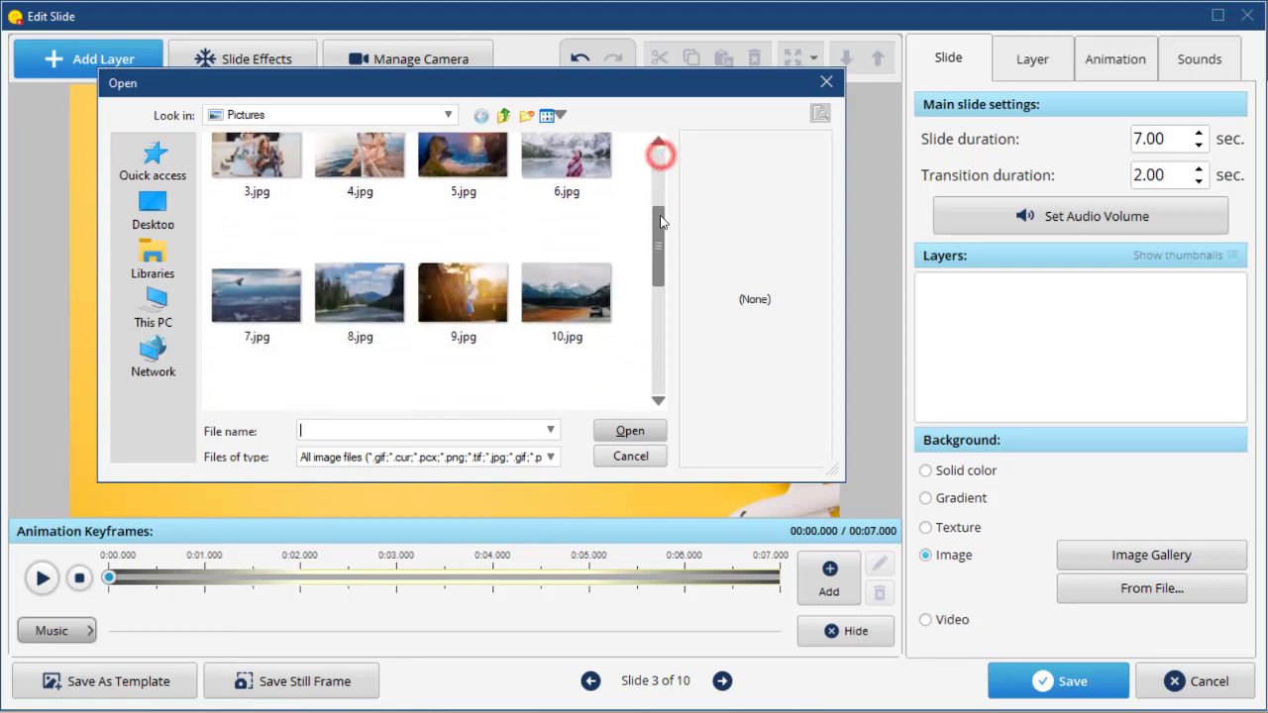
click(576, 230)
scroll(657, 277, down, 2)
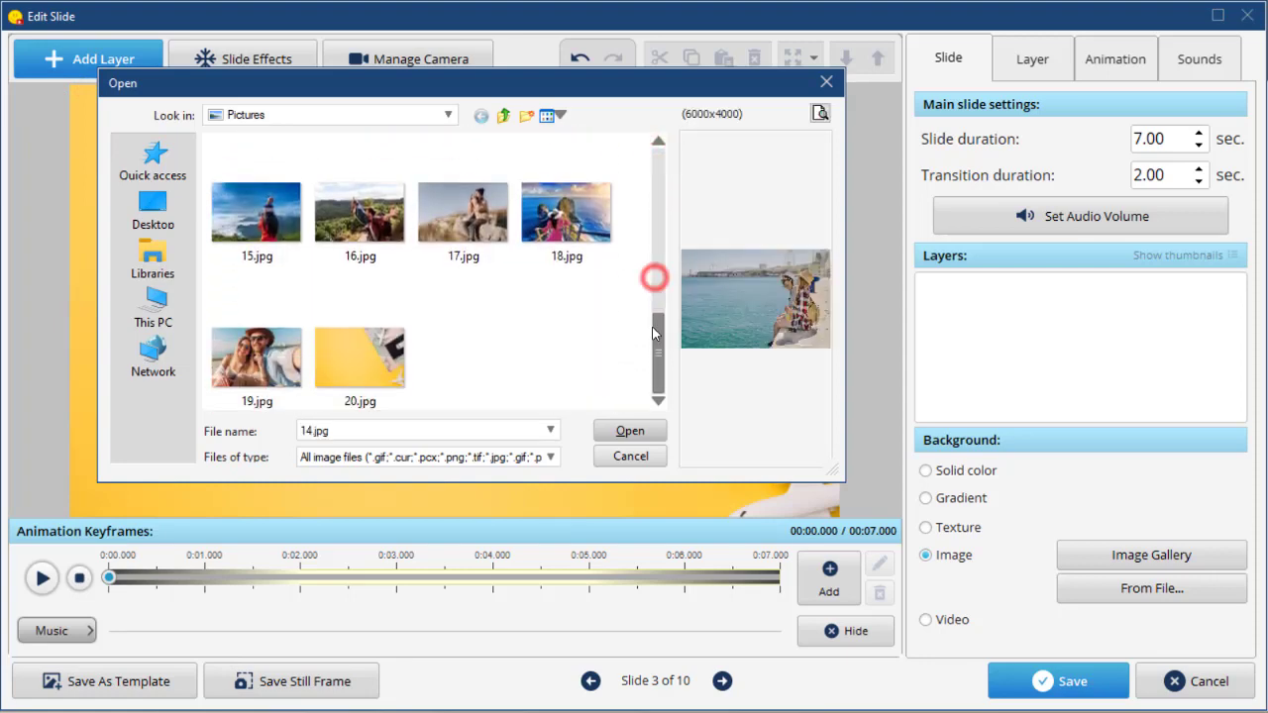
ctrl+click(267, 337)
click(601, 424)
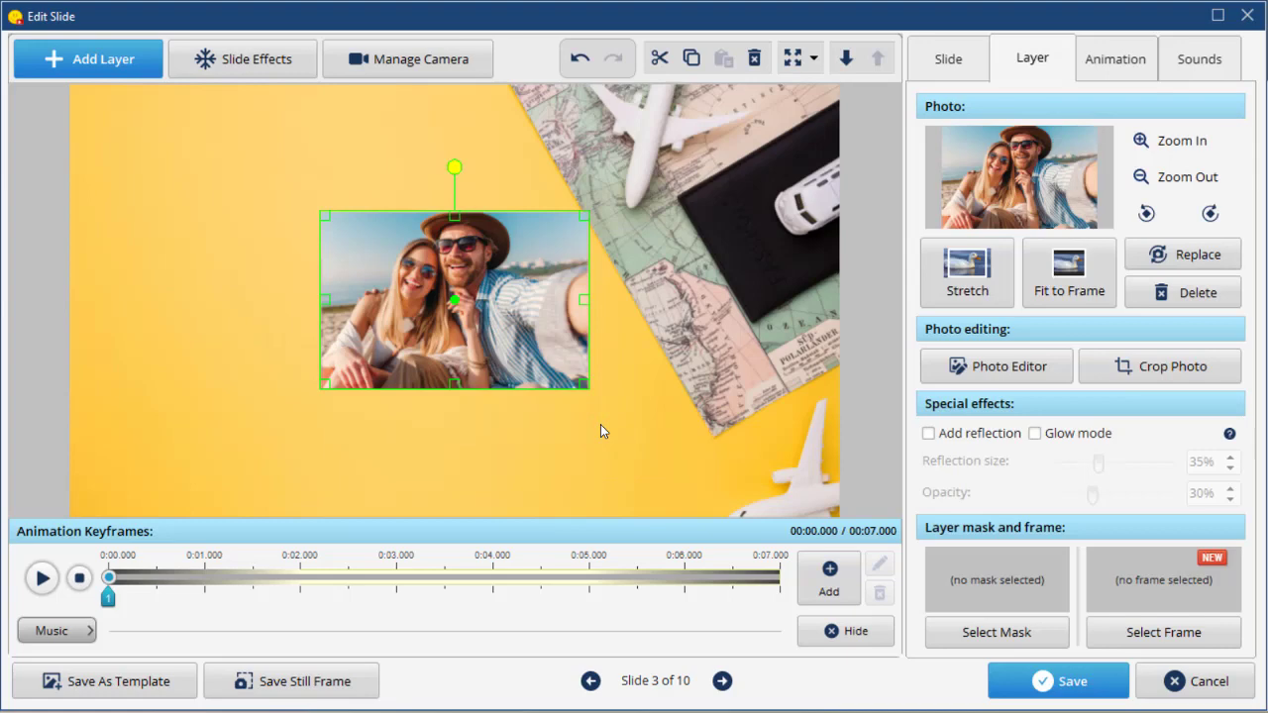
- Position the couple photo top-left at 235% scale and the beach photo bottom-right
click(1116, 58)
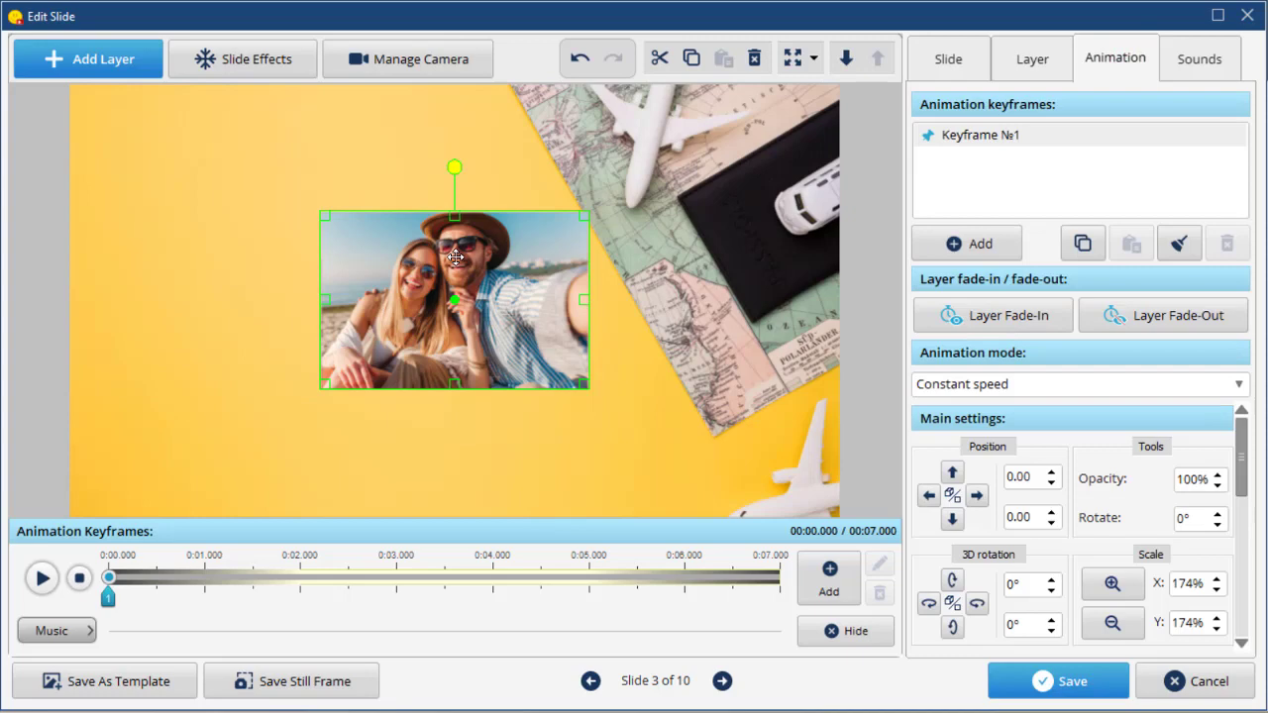
drag(454, 257, 253, 87)
scroll(350, 201, up, 3)
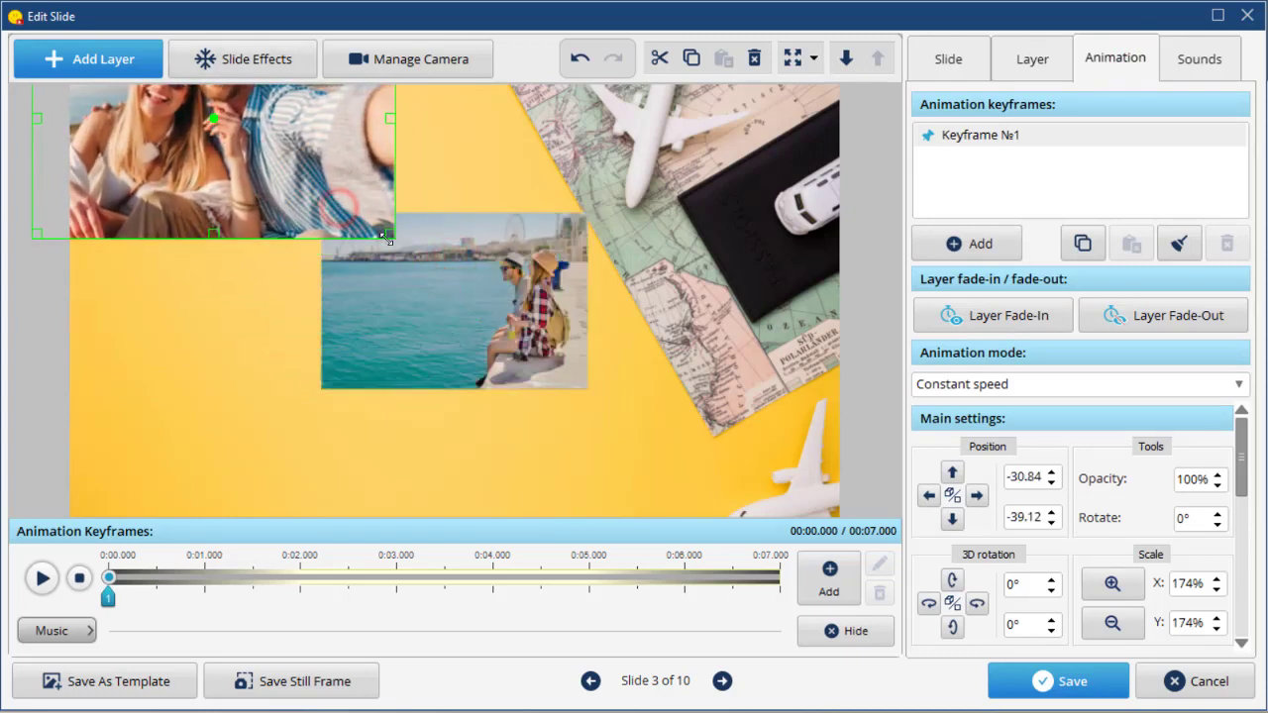
drag(350, 201, 354, 201)
drag(469, 292, 702, 416)
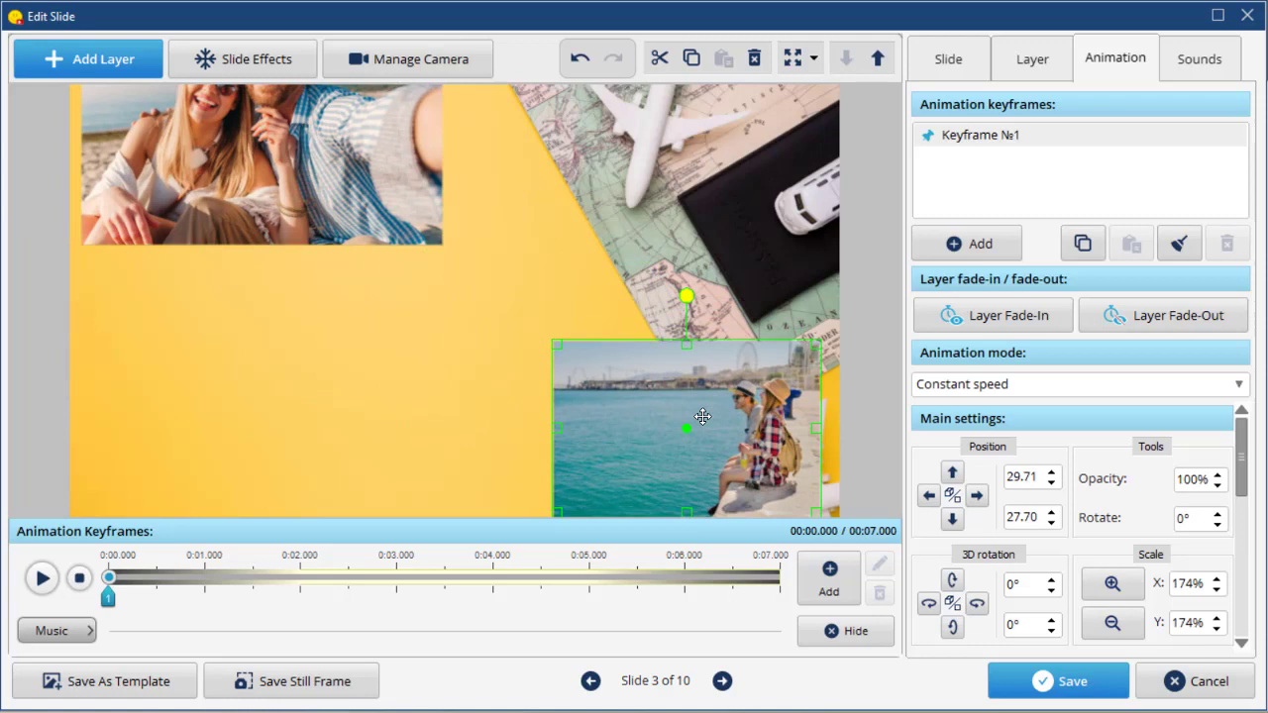
- Give the couple photo a second keyframe at about 2.4 s with 3D rotation Y 90°
click(402, 163)
click(944, 247)
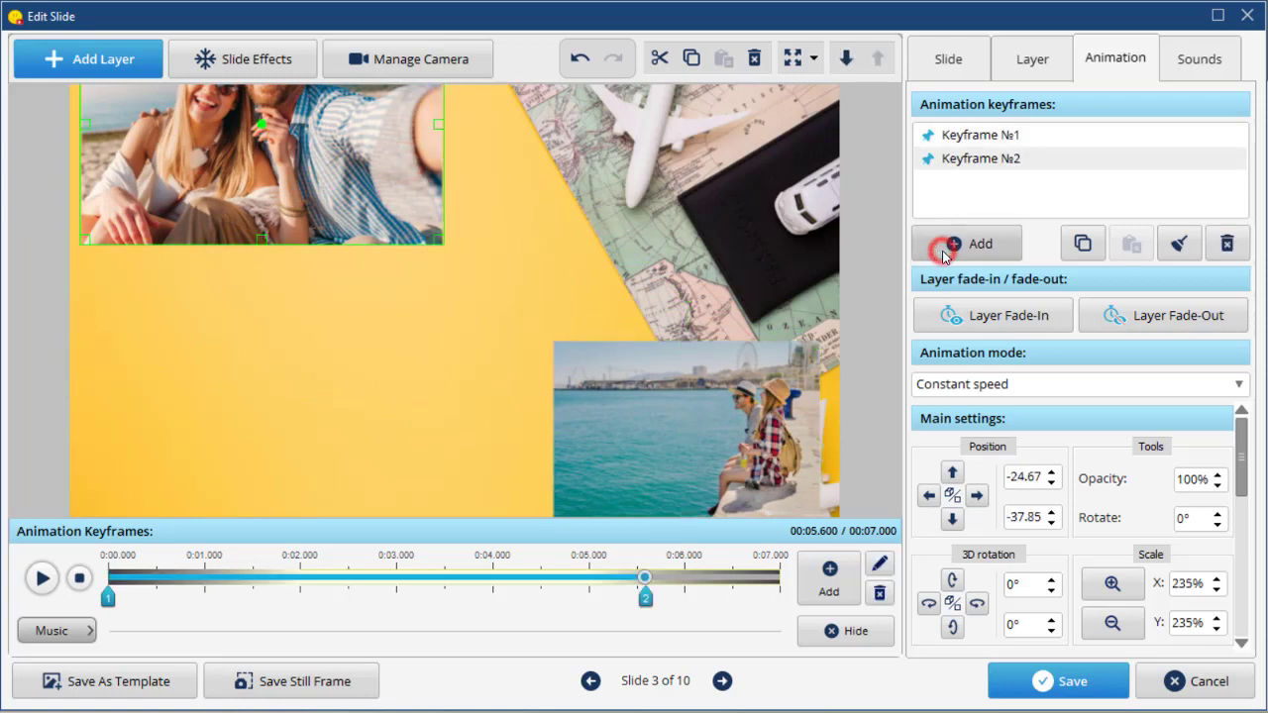
drag(380, 187, 379, 231)
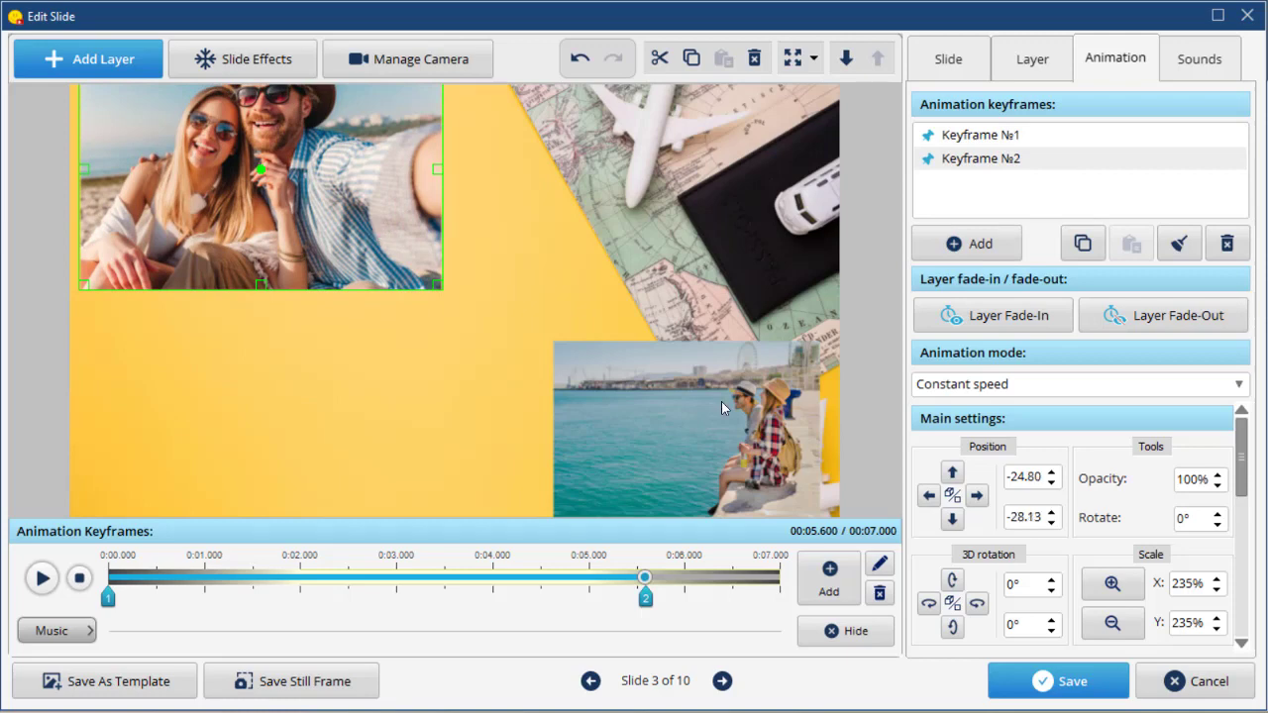
click(1011, 623)
text(90)
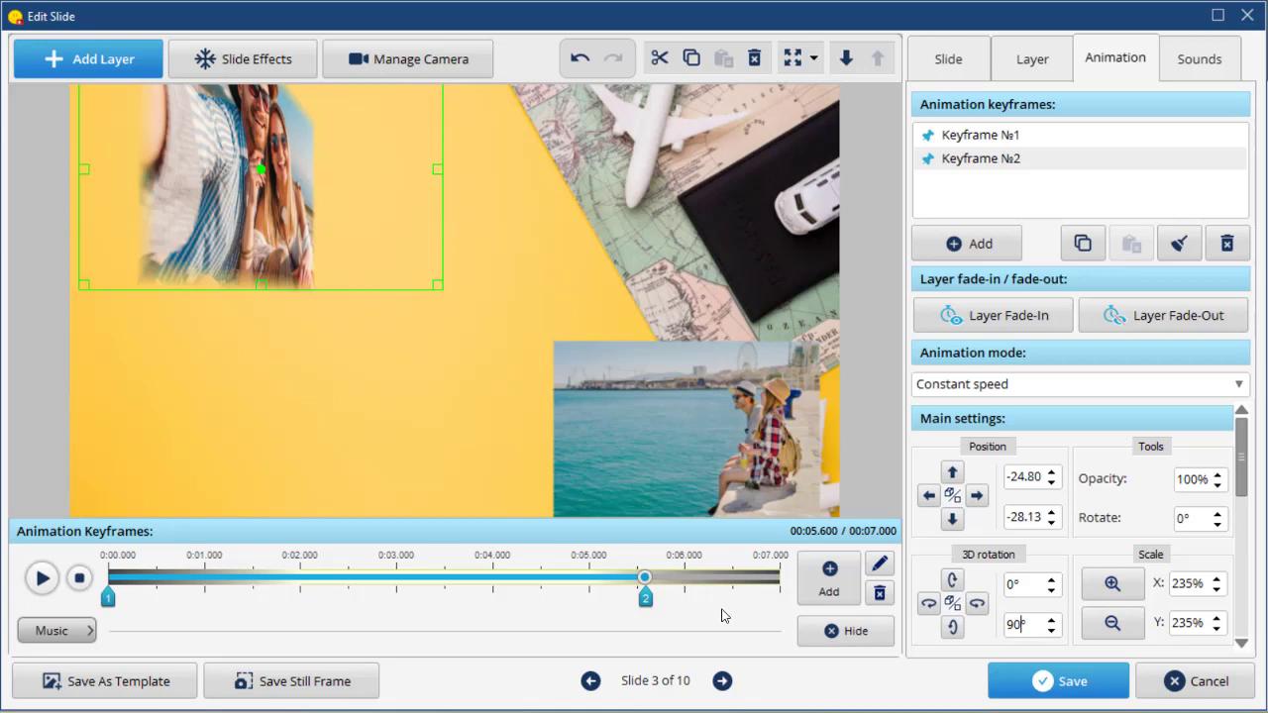
drag(649, 603, 347, 603)
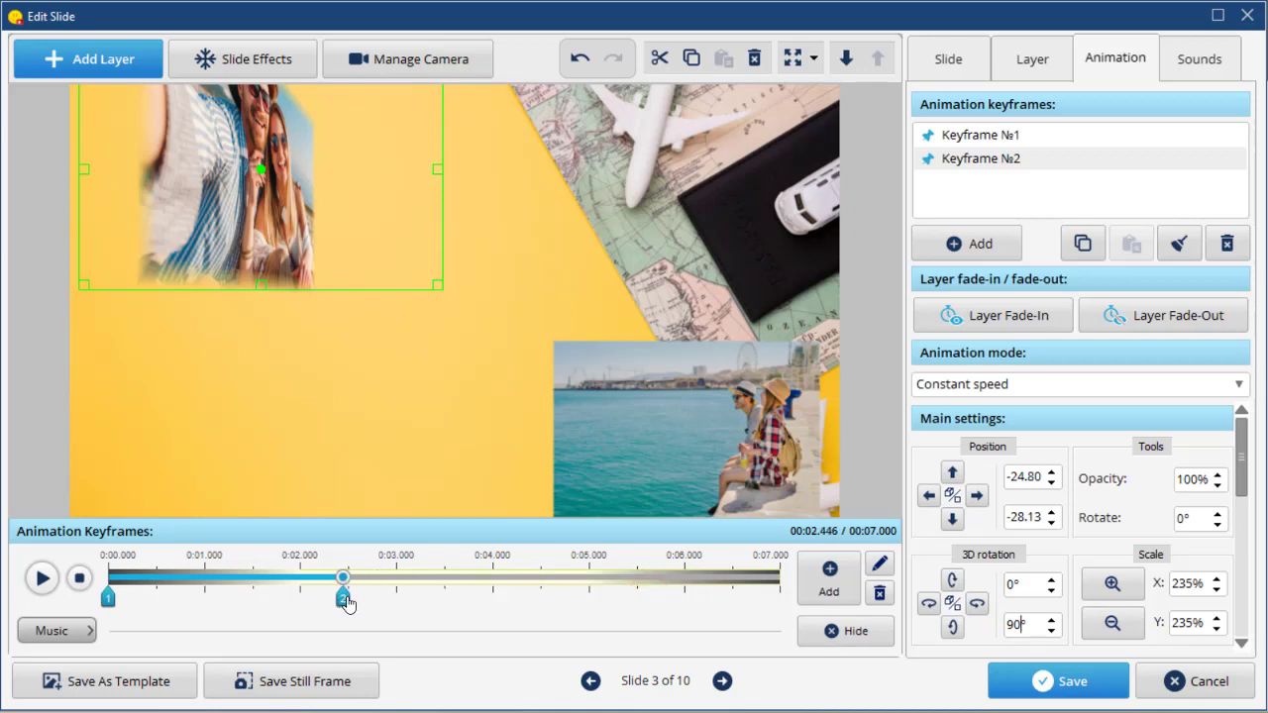
- Add a third couple-photo keyframe at about 4.5 s with 3D rotation Y 180°
click(929, 243)
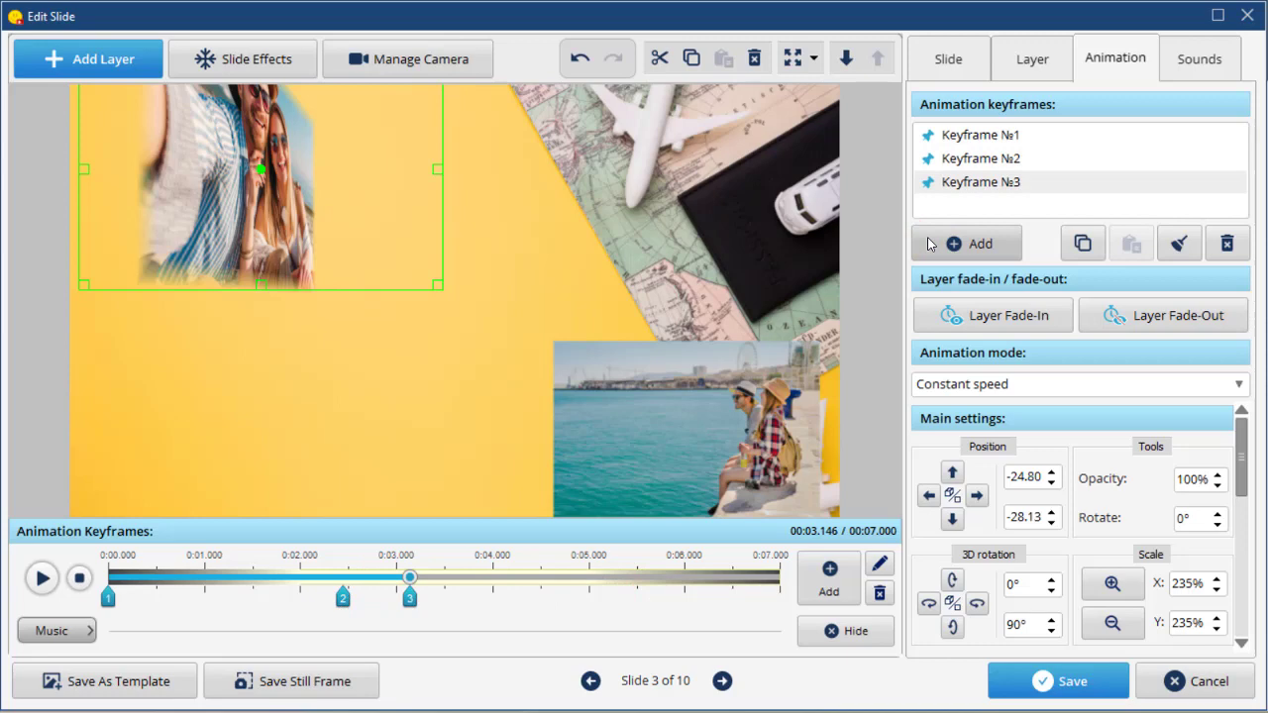
drag(327, 237, 326, 288)
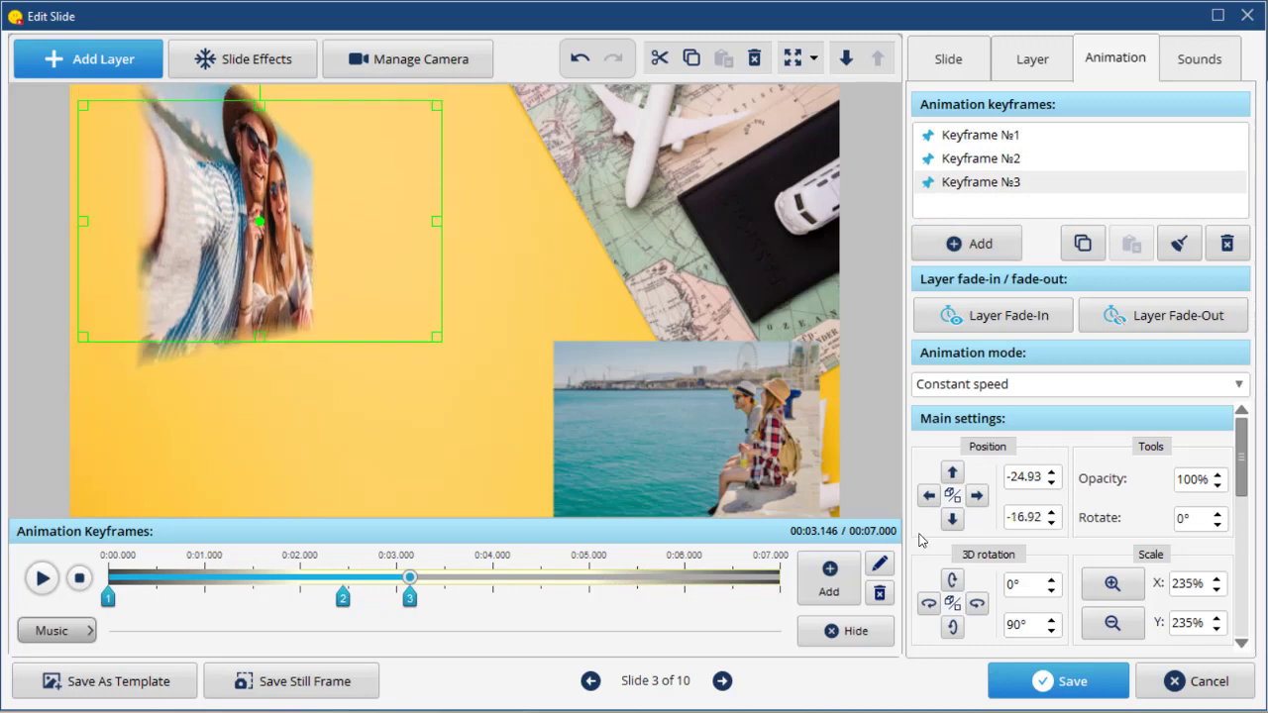
text(180)
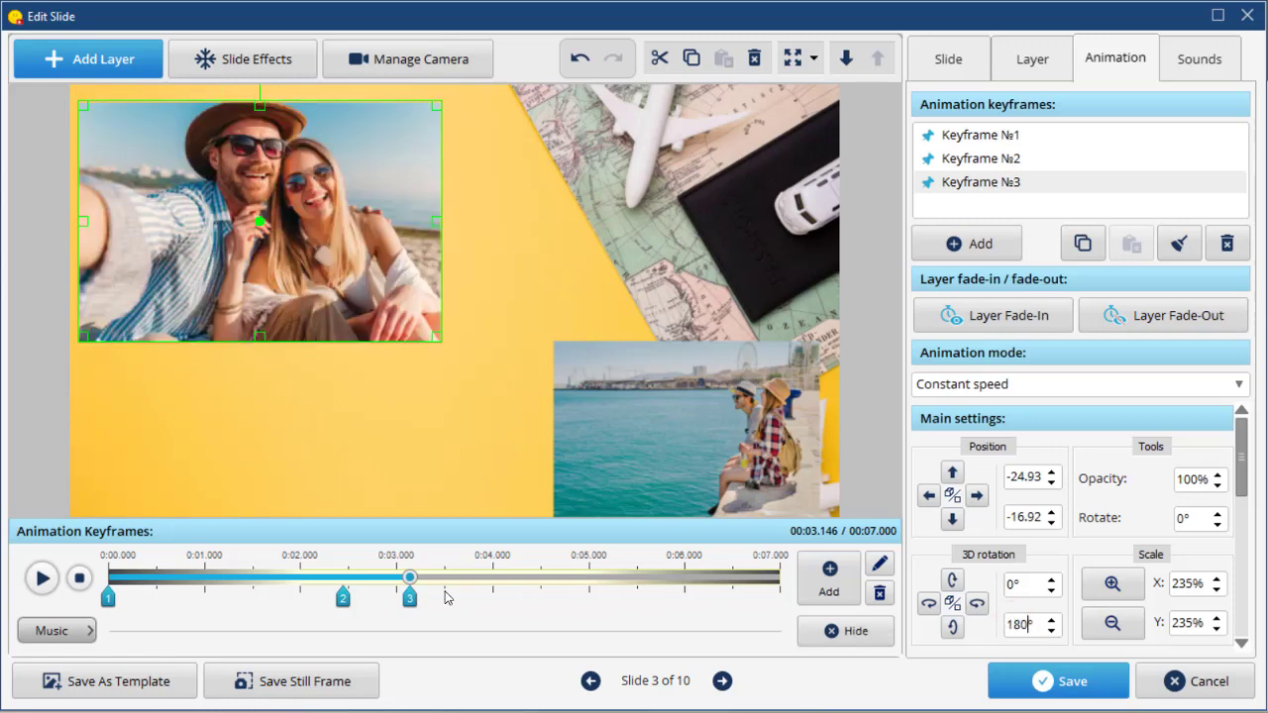
drag(412, 601, 543, 600)
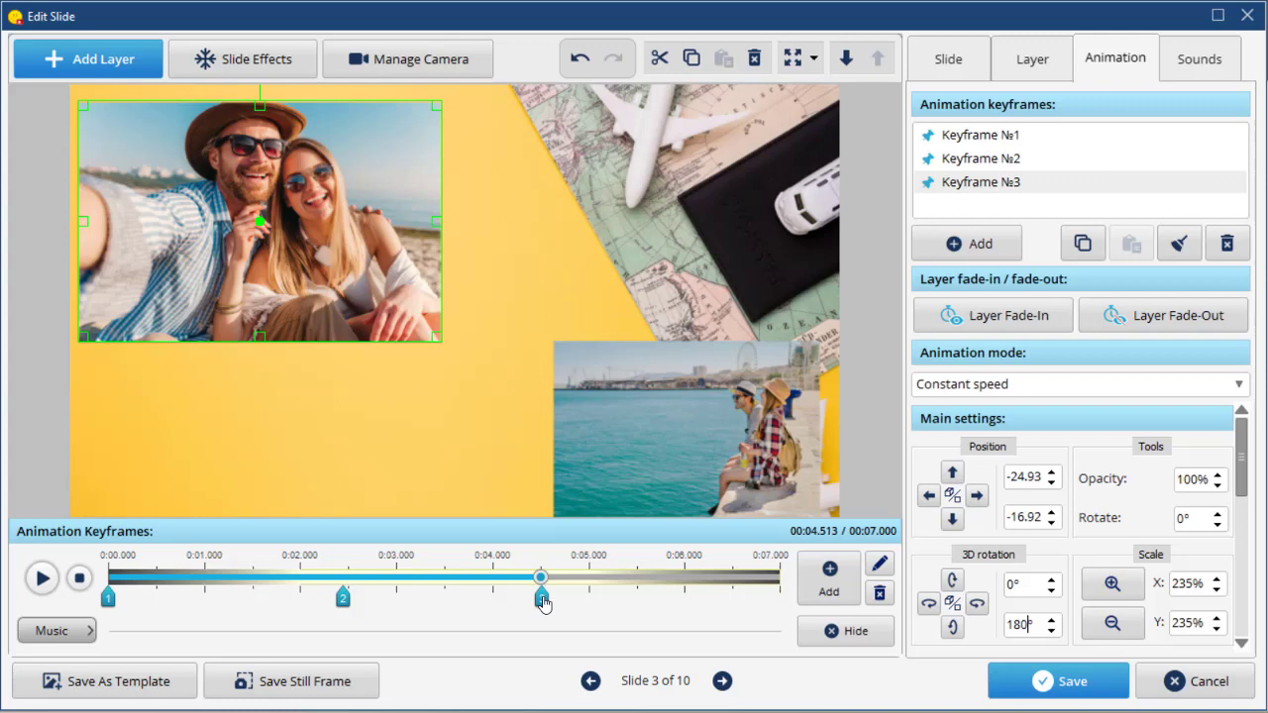
- Enlarge the beach photo to 212% and add a second keyframe near 2.4 s at rotation Y 90°
click(617, 458)
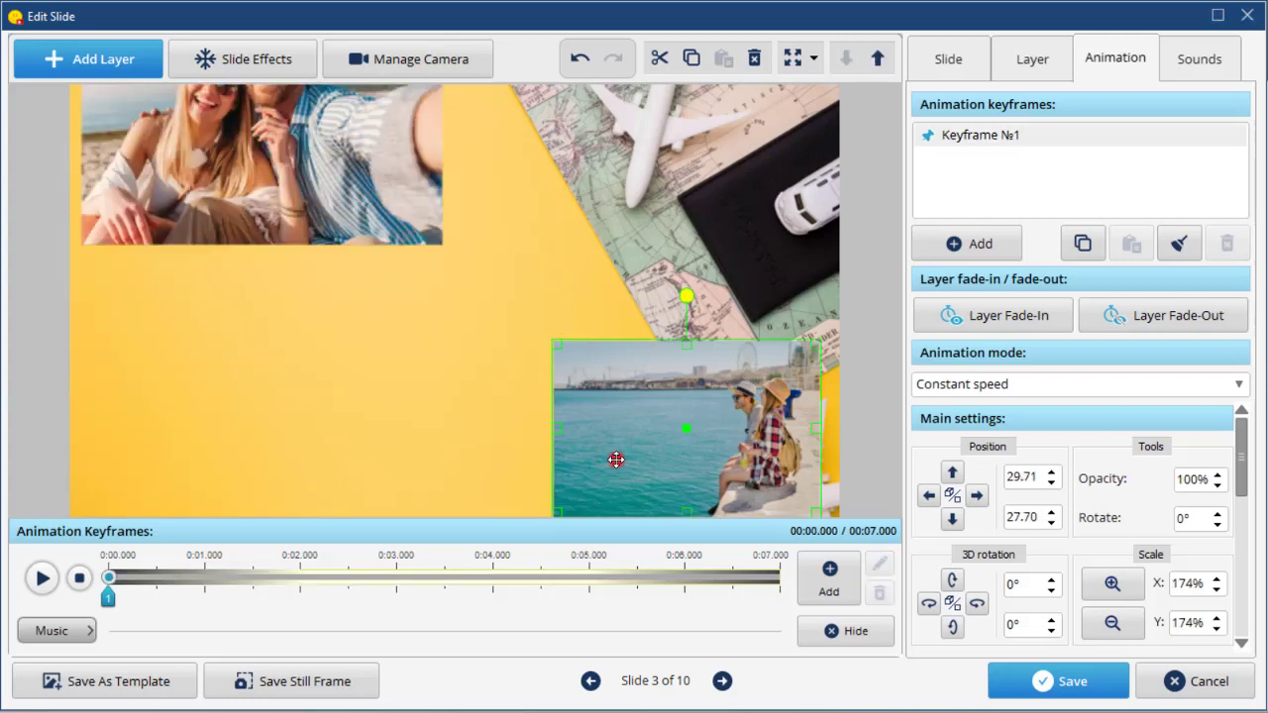
drag(616, 460, 619, 524)
scroll(560, 412, up, 4)
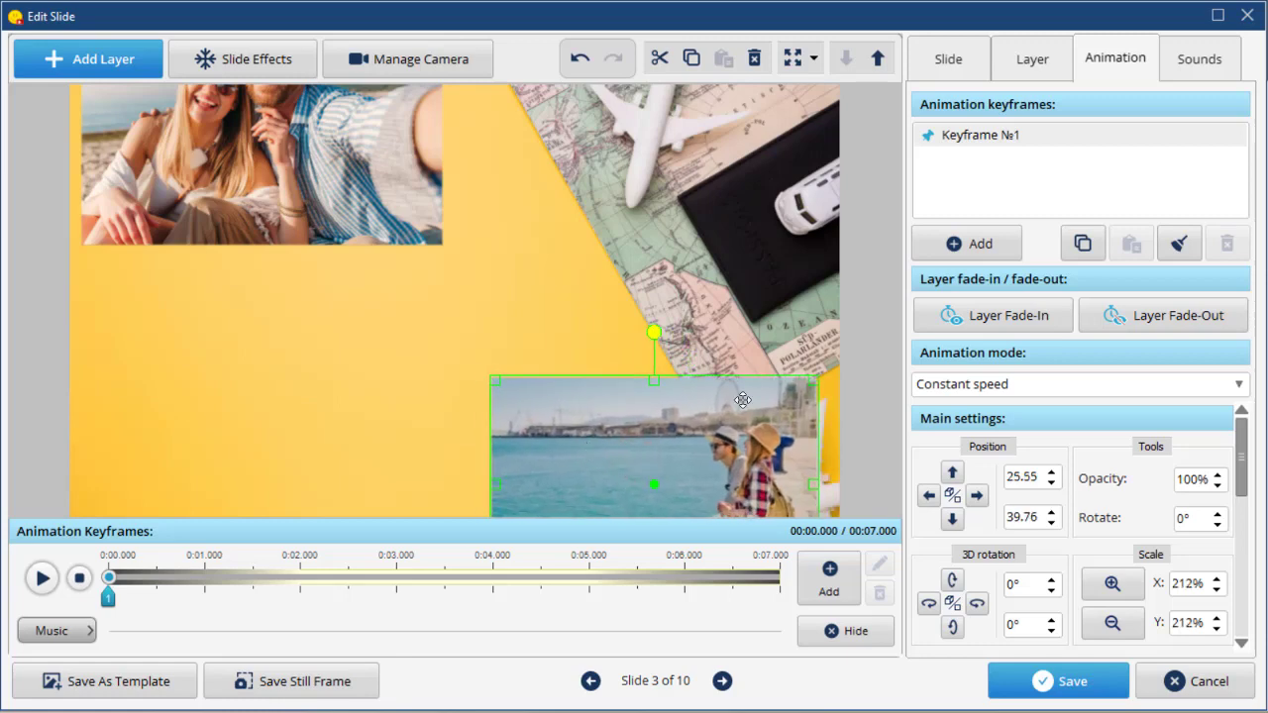
click(969, 244)
drag(727, 430, 721, 392)
click(1010, 620)
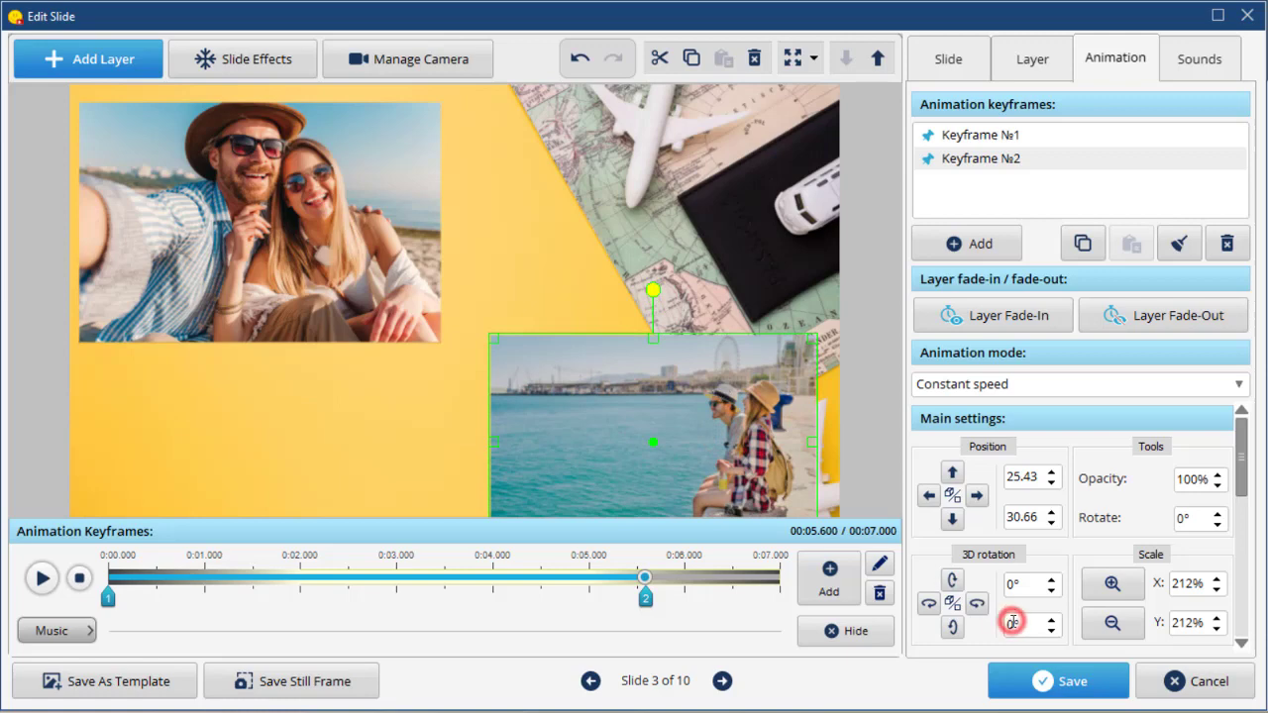
text(90)
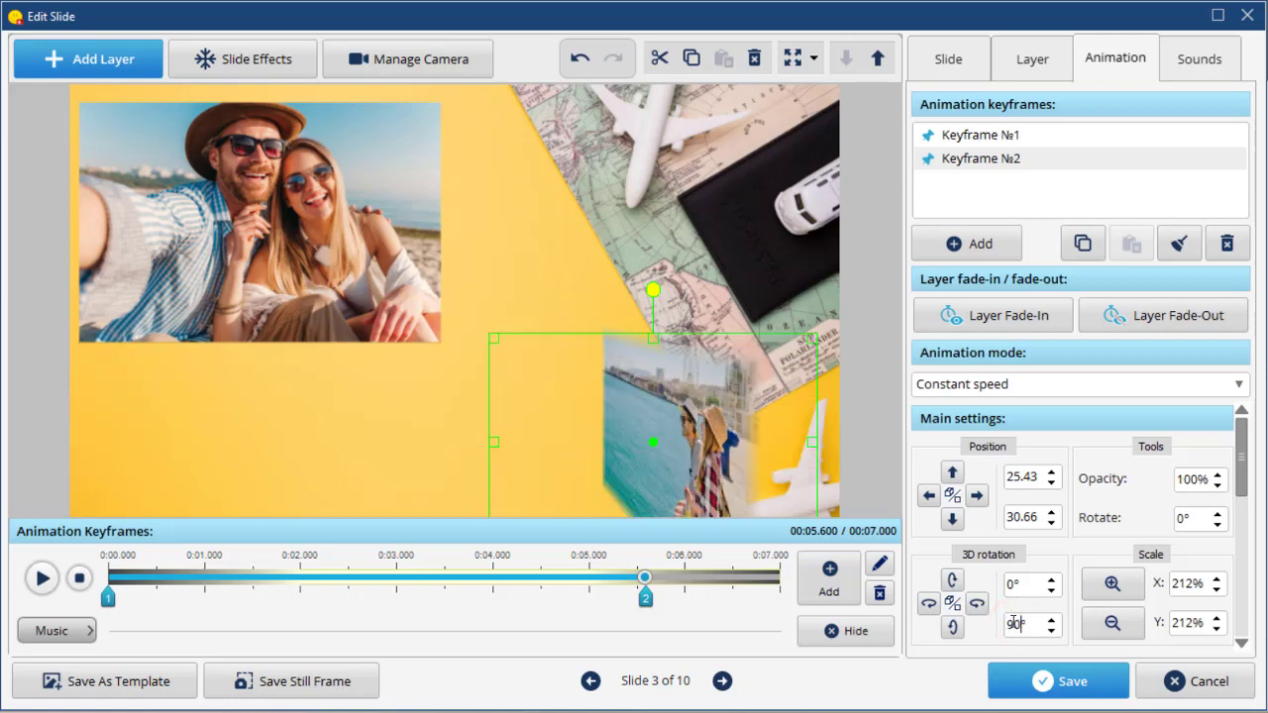
drag(649, 609, 346, 607)
- Add a third beach-photo keyframe at about 4.6 s with 3D rotation Y 180°
click(826, 577)
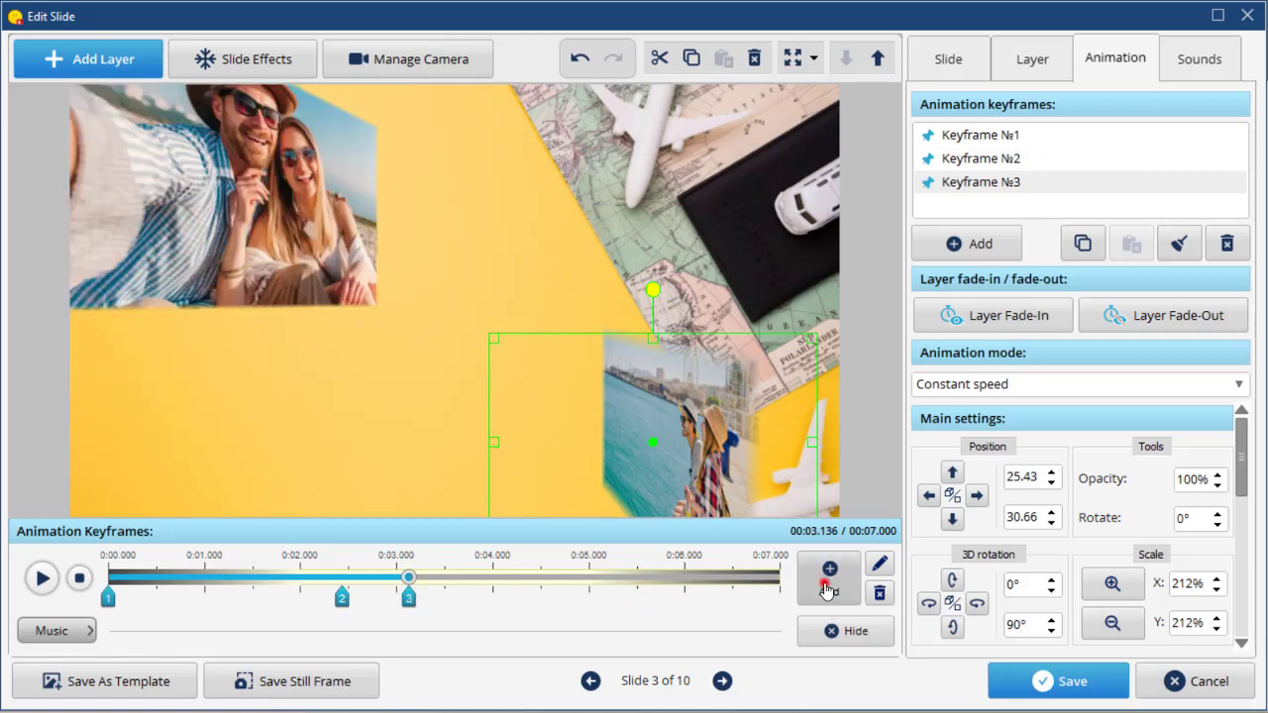
drag(689, 468, 672, 411)
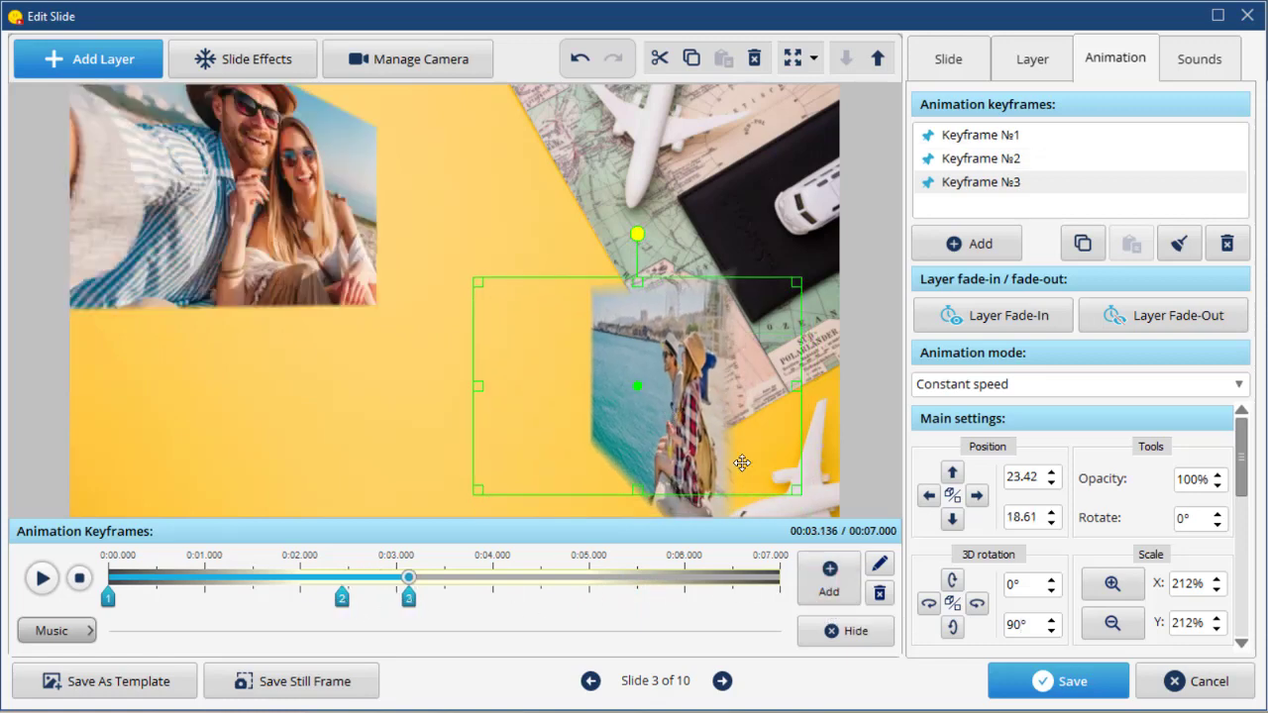
text(180)
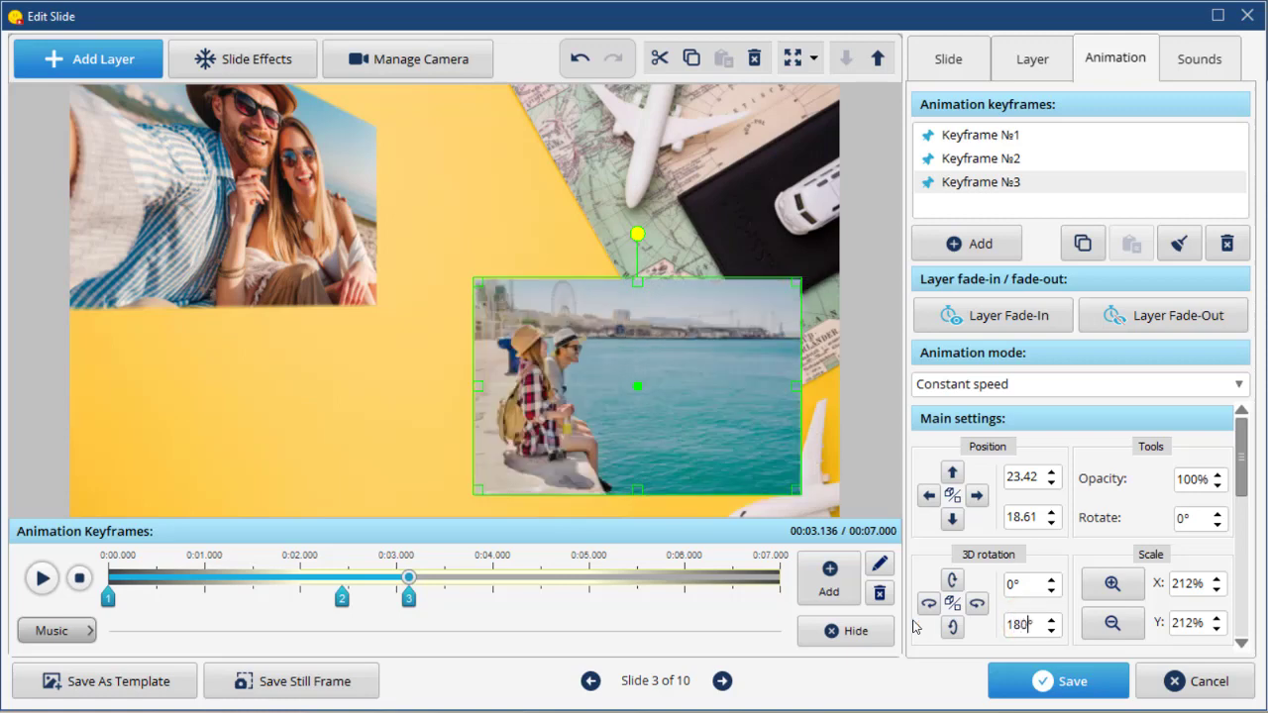
drag(409, 598, 545, 600)
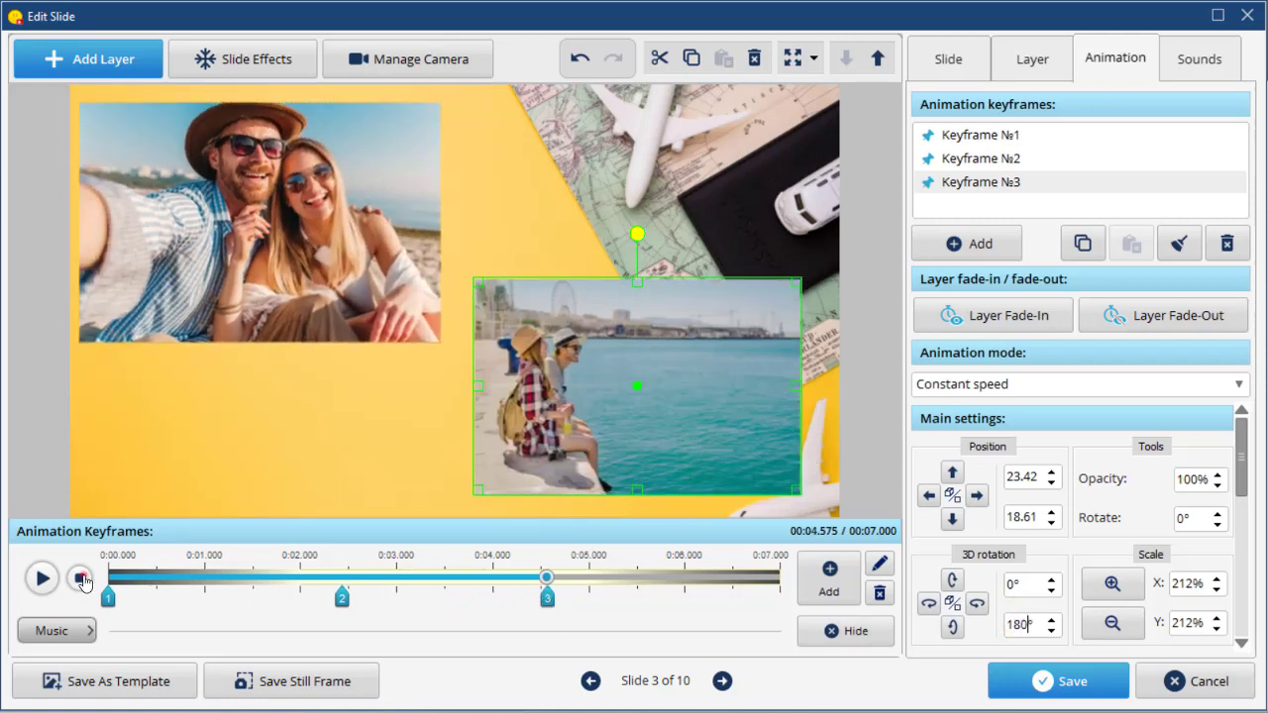
- Replay the slide's 7-second animation from the start, then save the slide
click(80, 580)
click(42, 579)
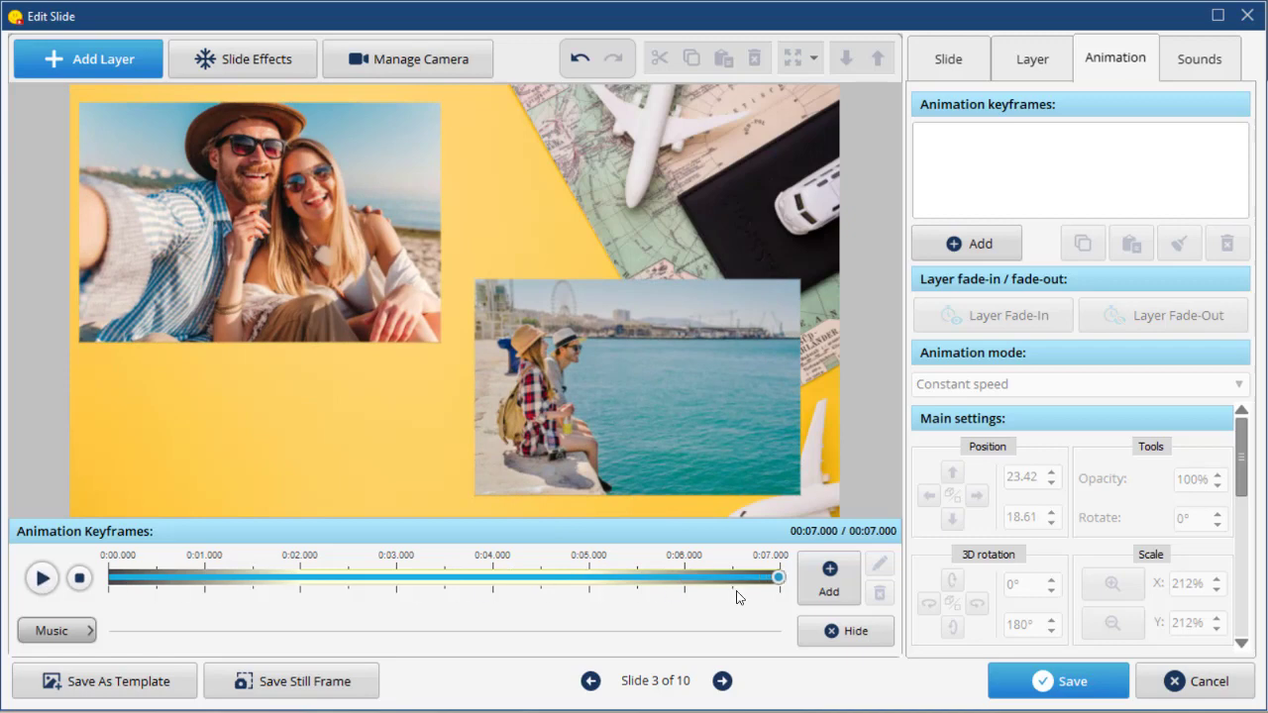
click(1041, 678)
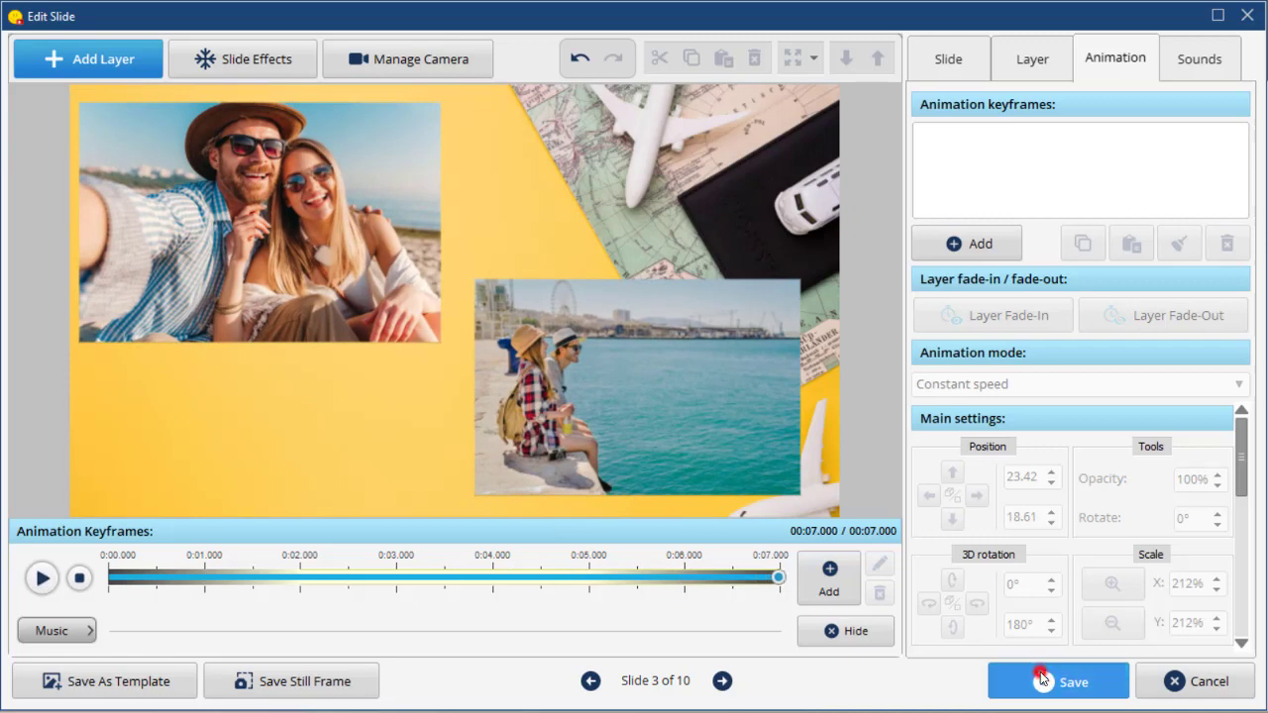